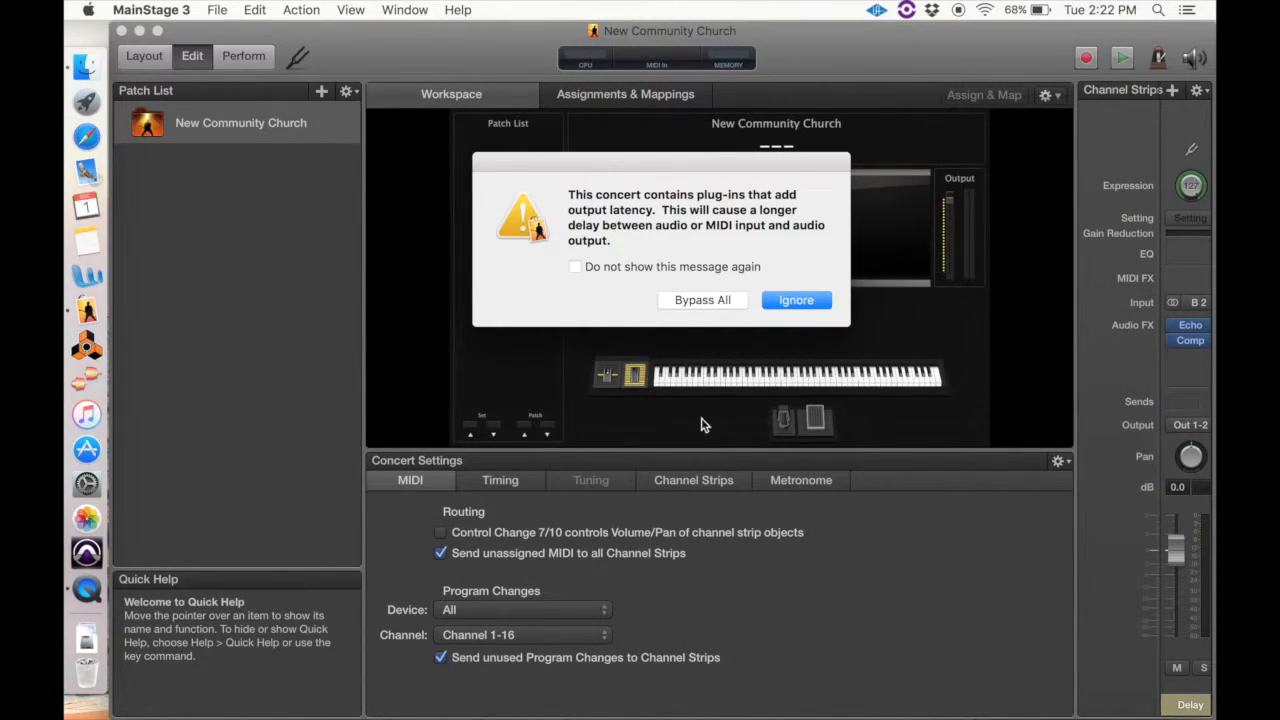
Close the current concert and open the New Community Church concert from the MainStage folder, ignoring the plug-in latency warnings
left_click(804, 299)
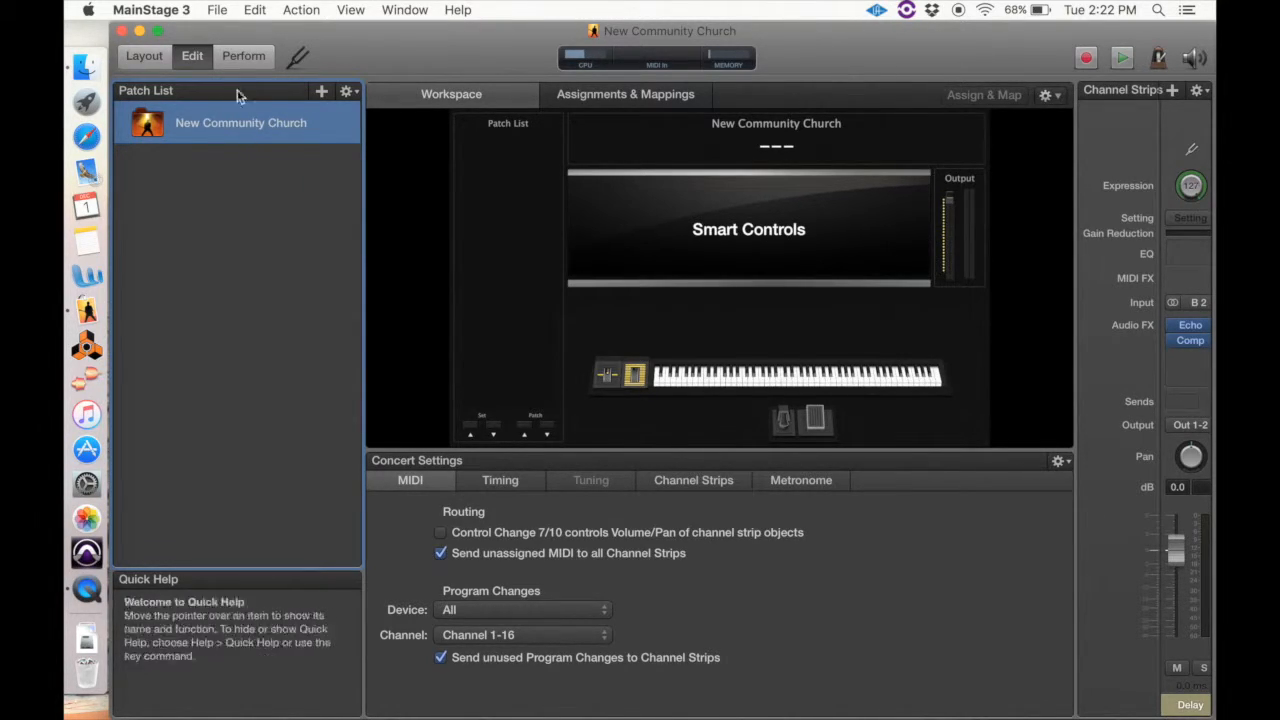
left_click(222, 12)
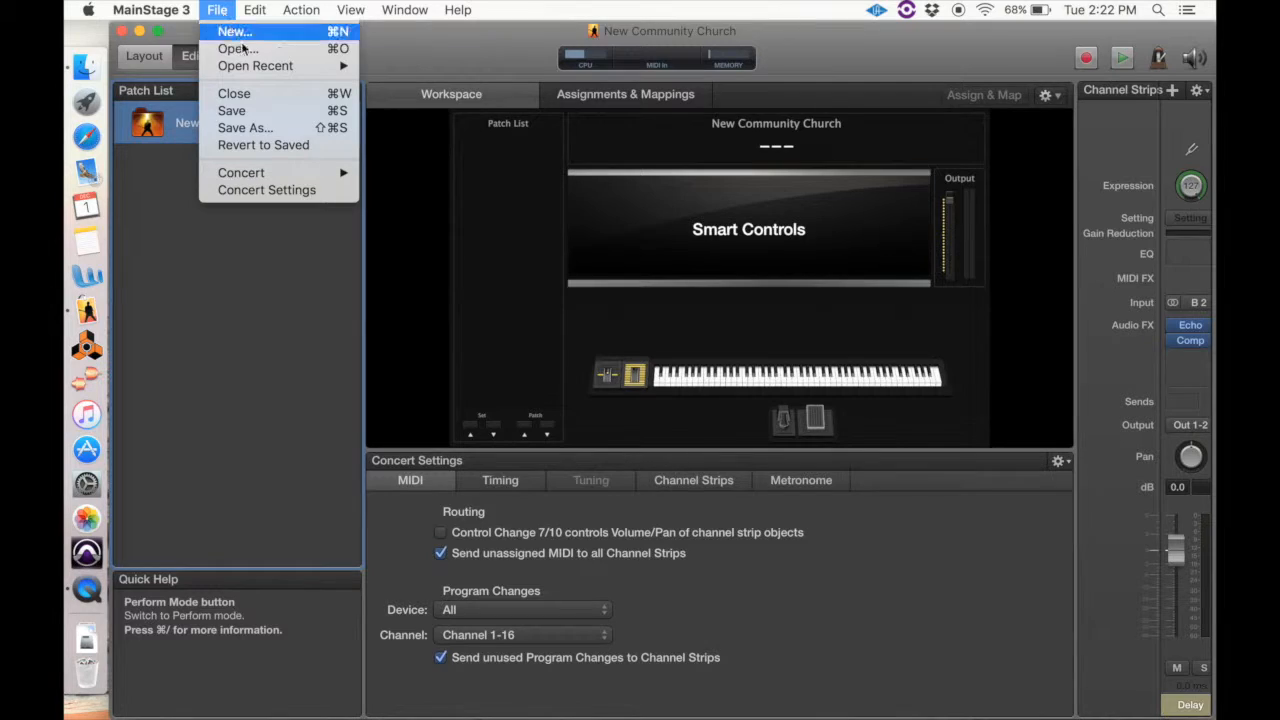
left_click(245, 50)
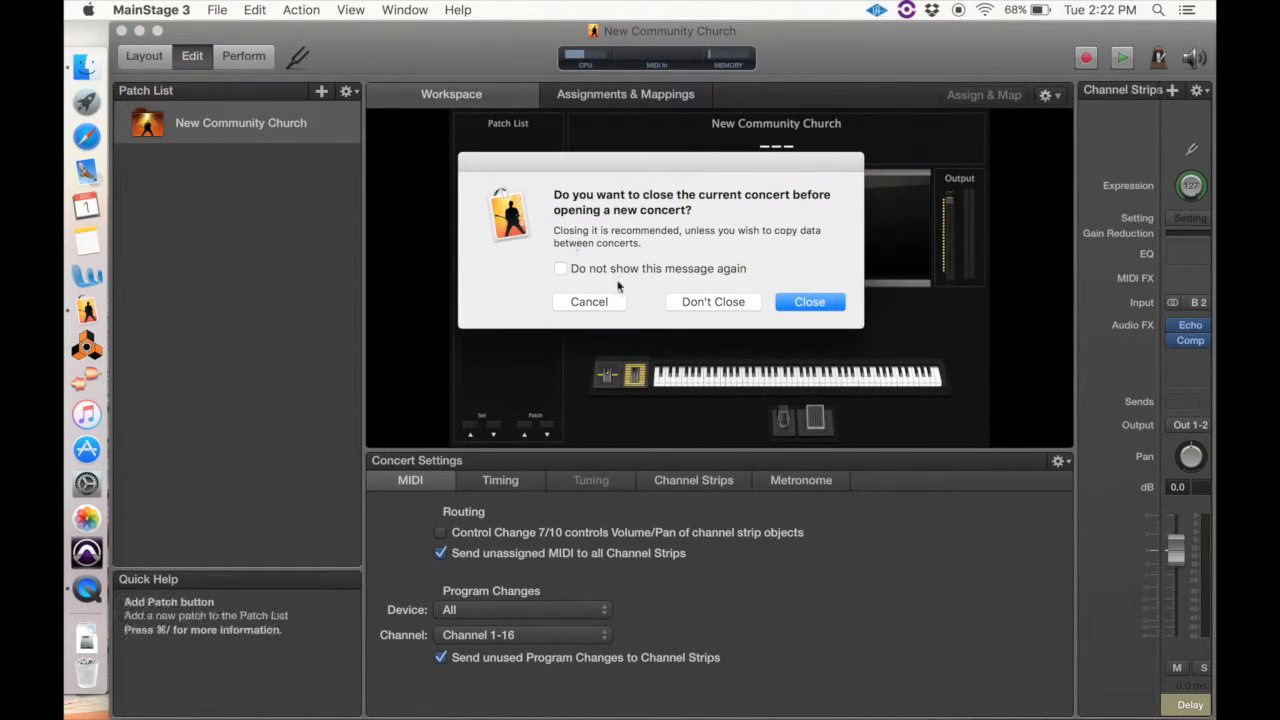
left_click(821, 303)
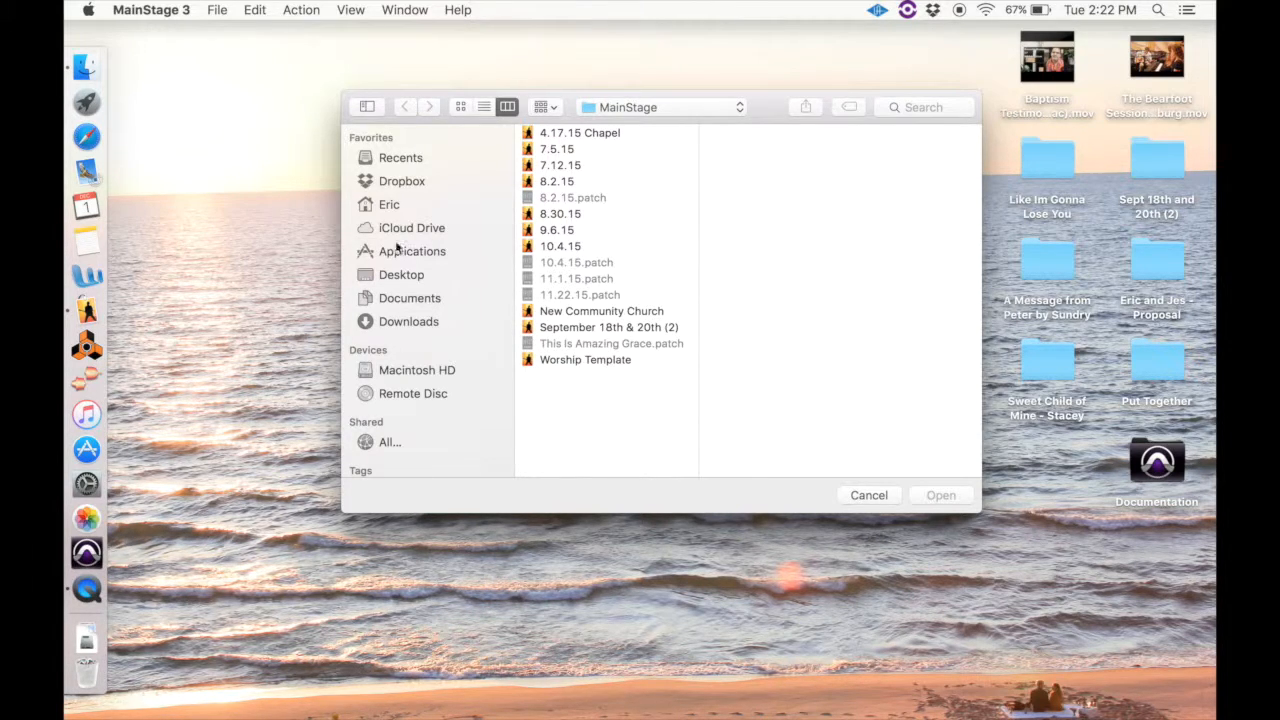
left_click(614, 314)
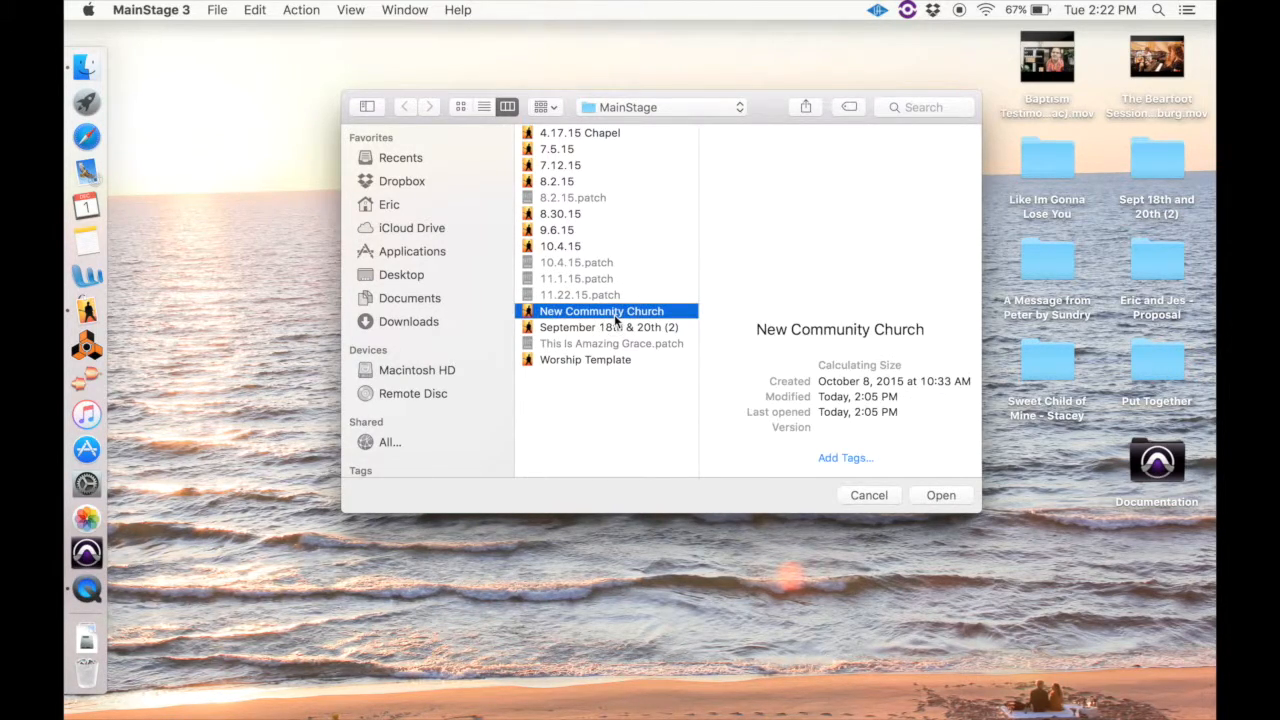
left_click(940, 495)
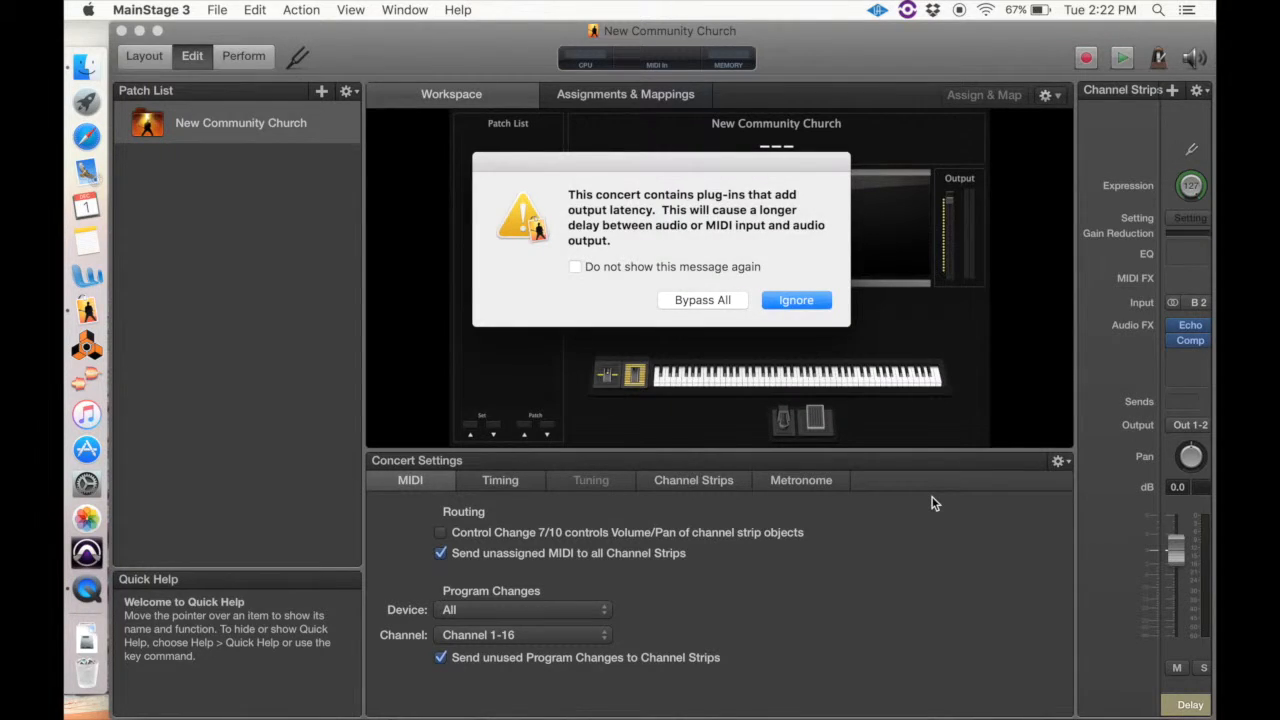
left_click(805, 305)
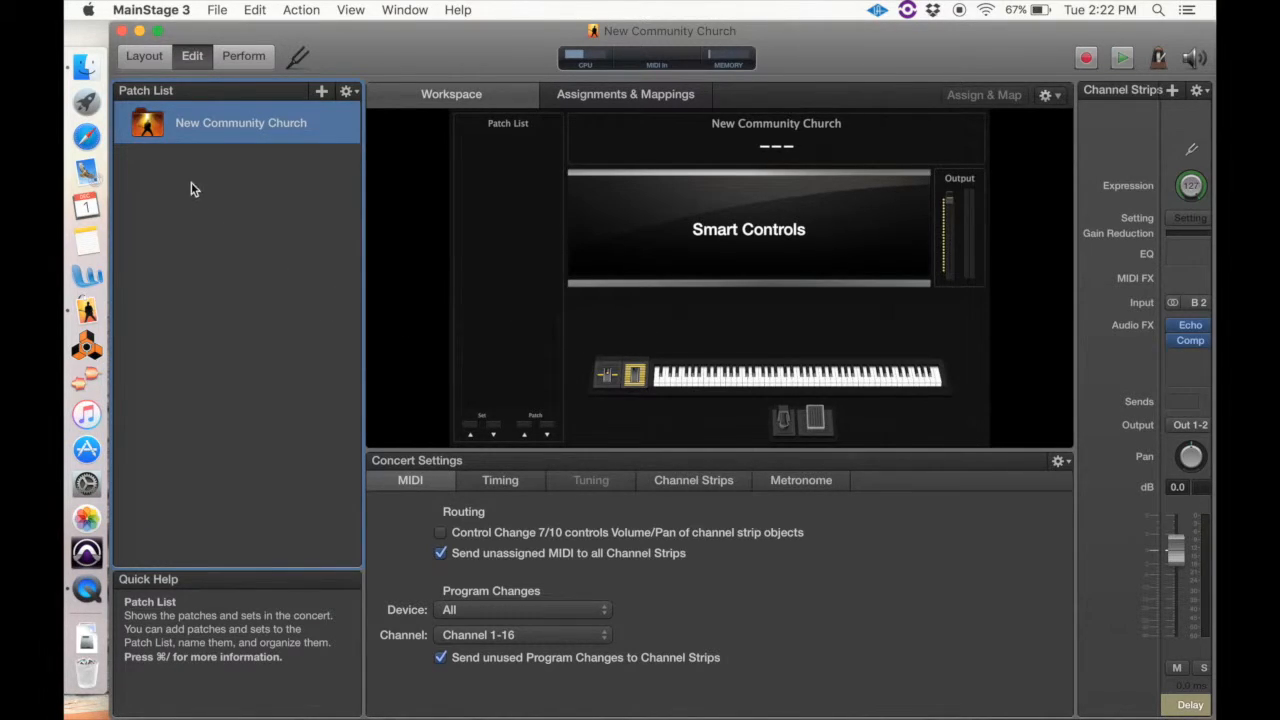
Enter Layout mode and try out a button control above the pitch and modulation wheels, deleting it again
left_click(146, 57)
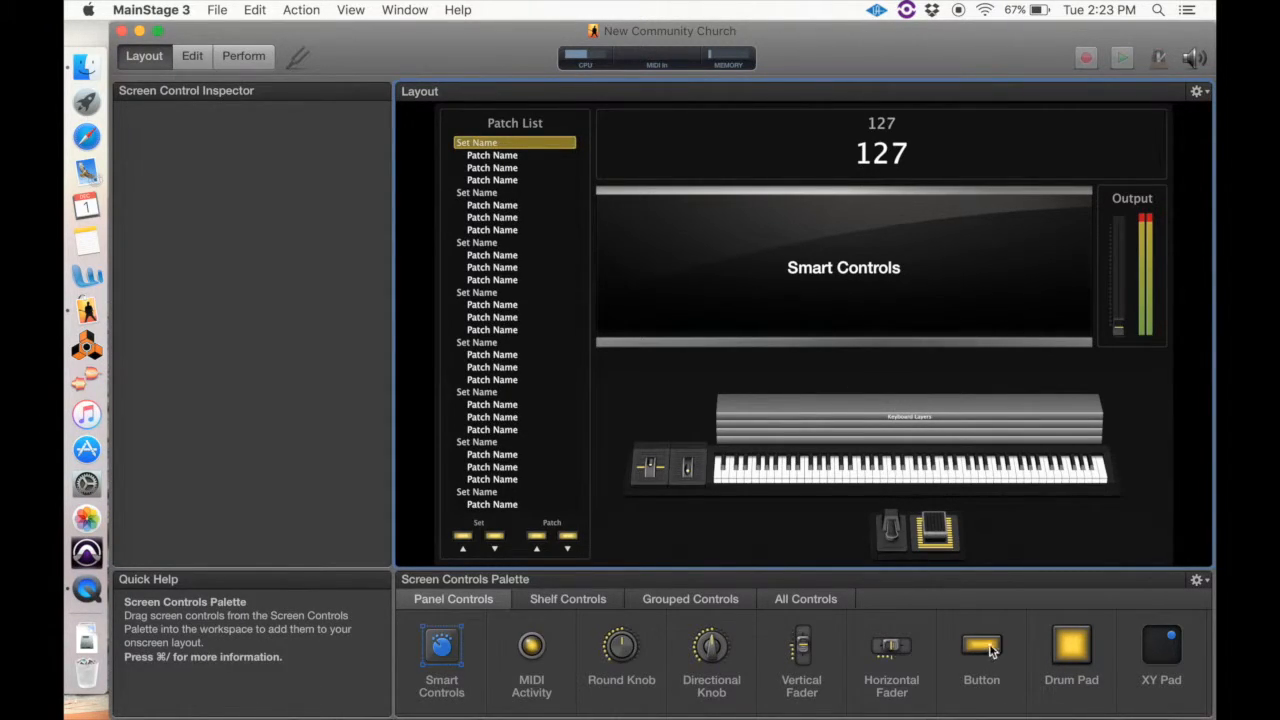
left_click_drag(985, 652, 651, 395)
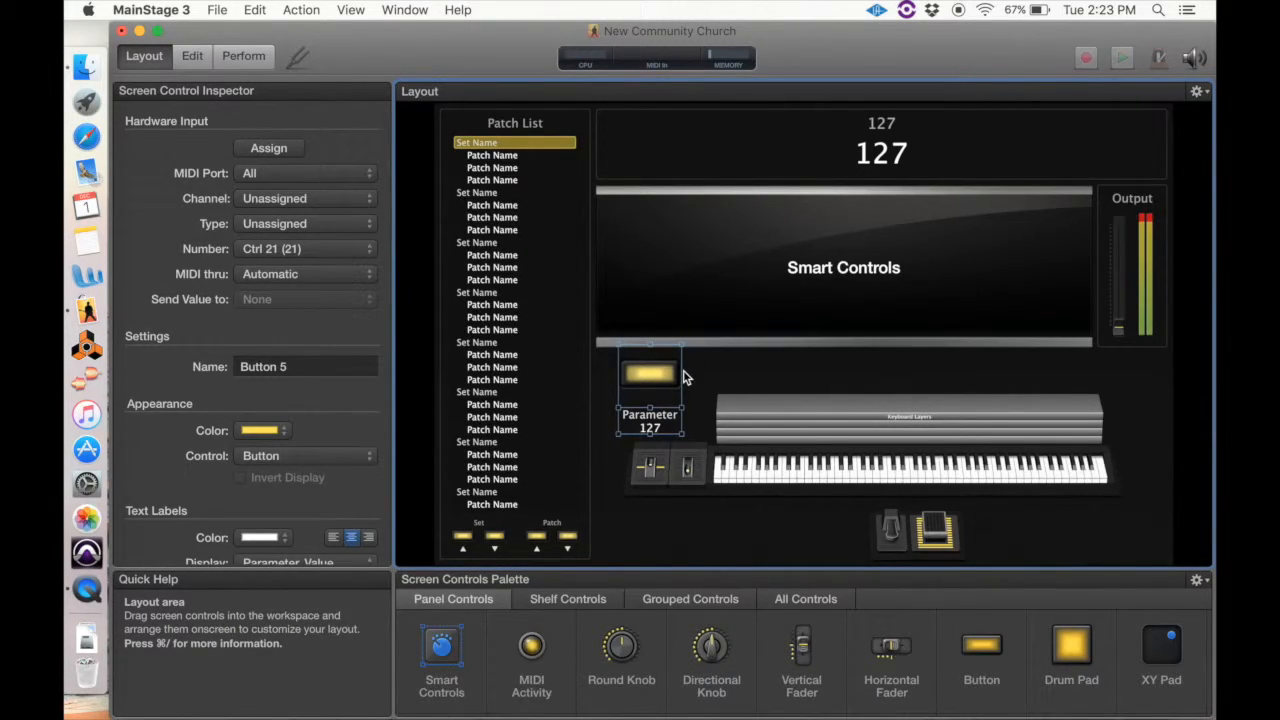
key("BackSpace")
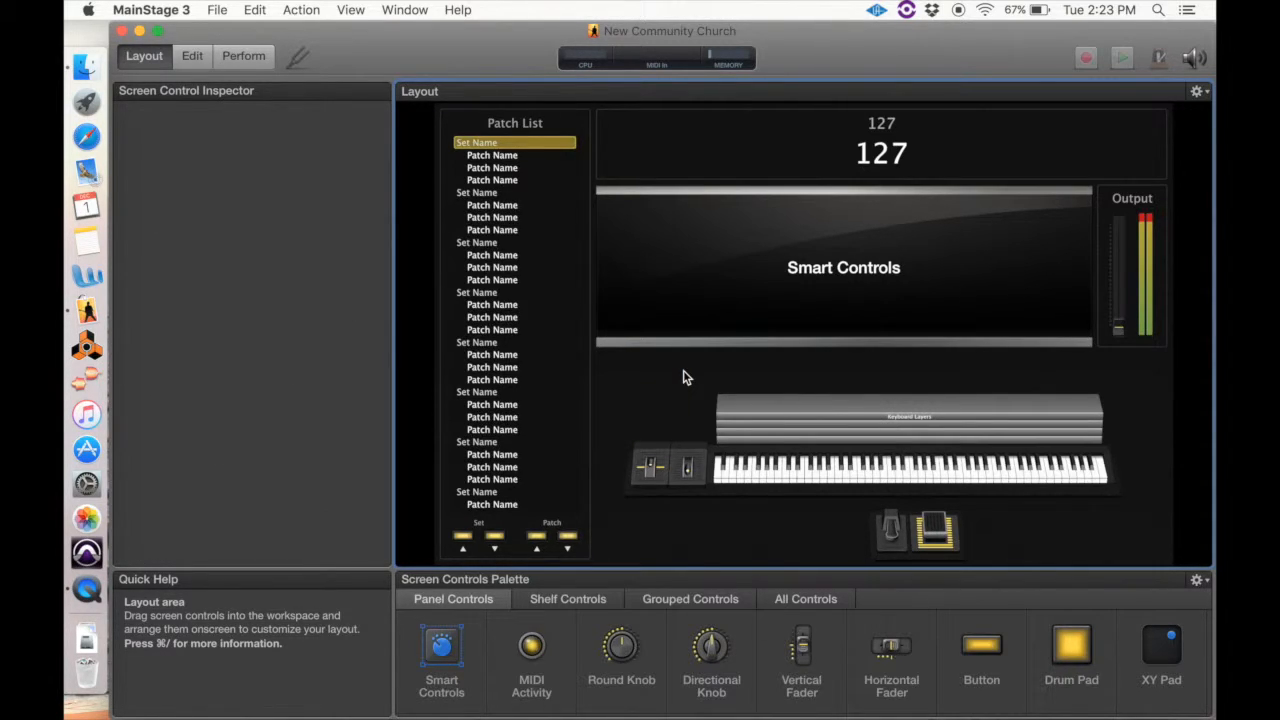
Assign the connected USB Midi keyboard on Channel 1 to the on-screen keyboard control
left_click(838, 487)
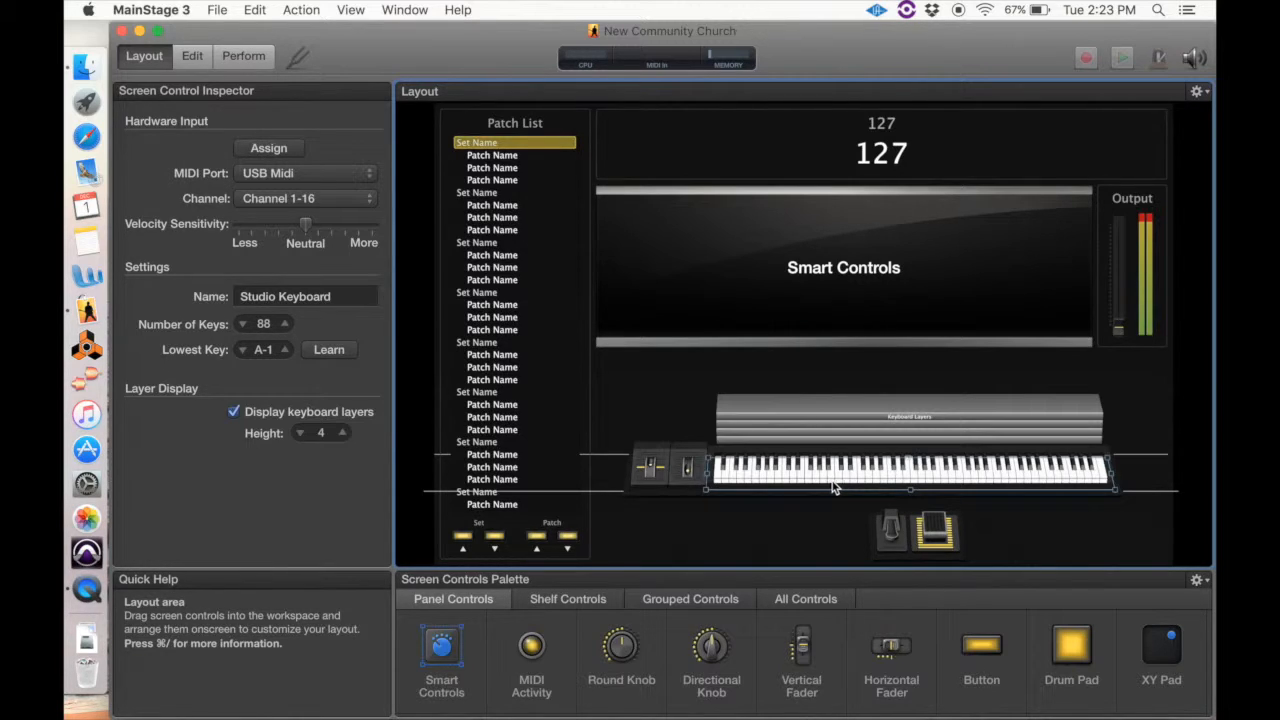
left_click(277, 150)
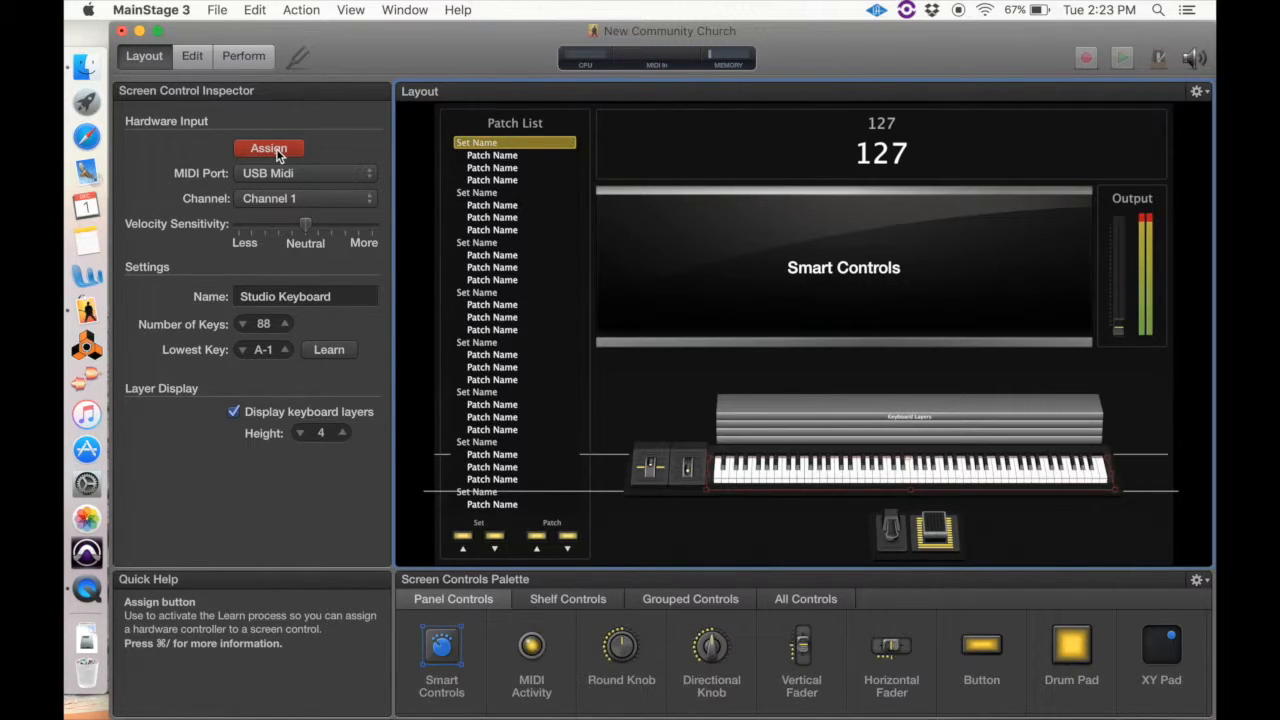
left_click(276, 148)
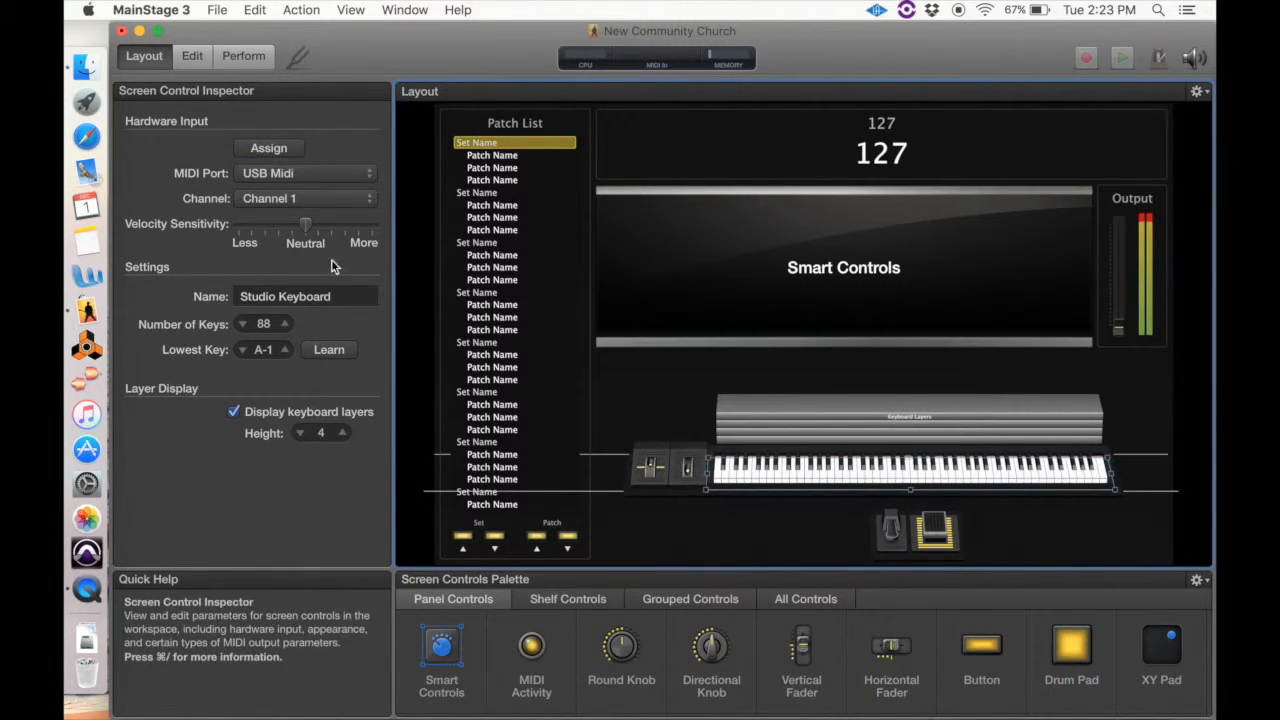
Rename the keyboard screen control as Yamaha Keyboard
left_click(342, 295)
type("Yaham")
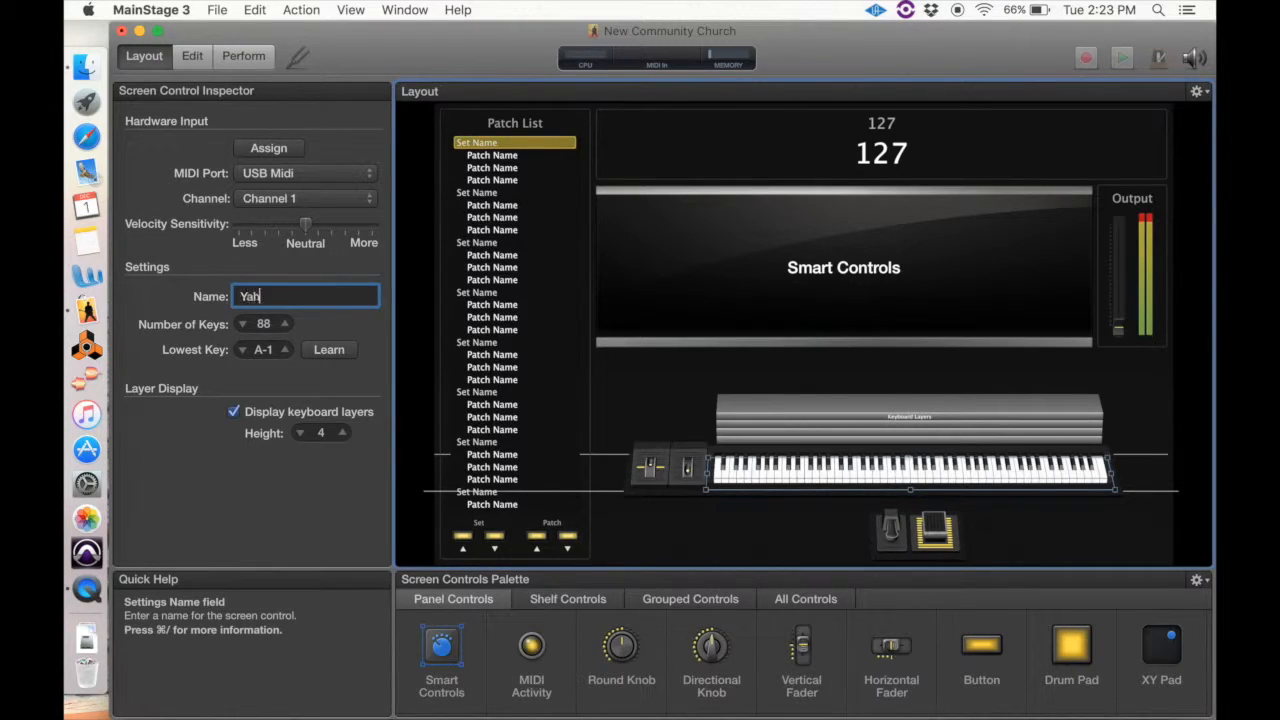
key("BackSpace")
key("BackSpace")
key("BackSpace")
key("BackSpace")
type("amaha Keyboard")
Set the keyboard control to 61 keys and learn C1 as its lowest key from the hardware
double_click(264, 326)
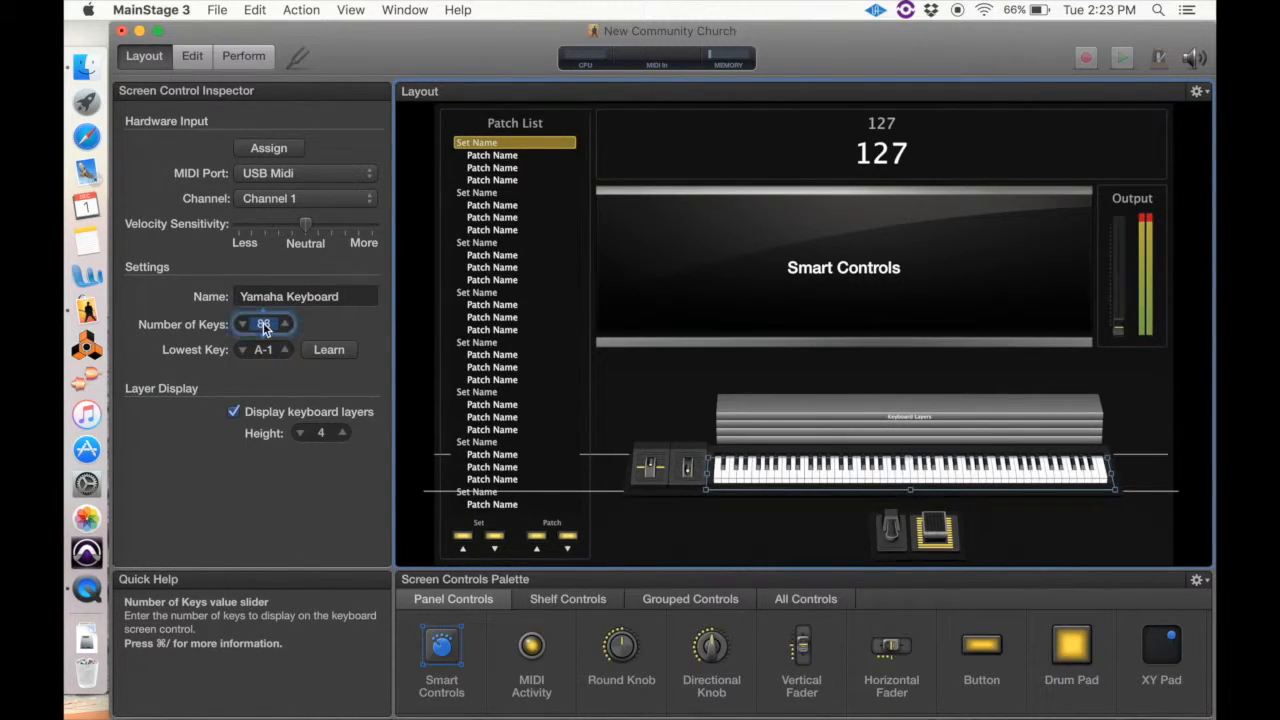
type("61")
key("Return")
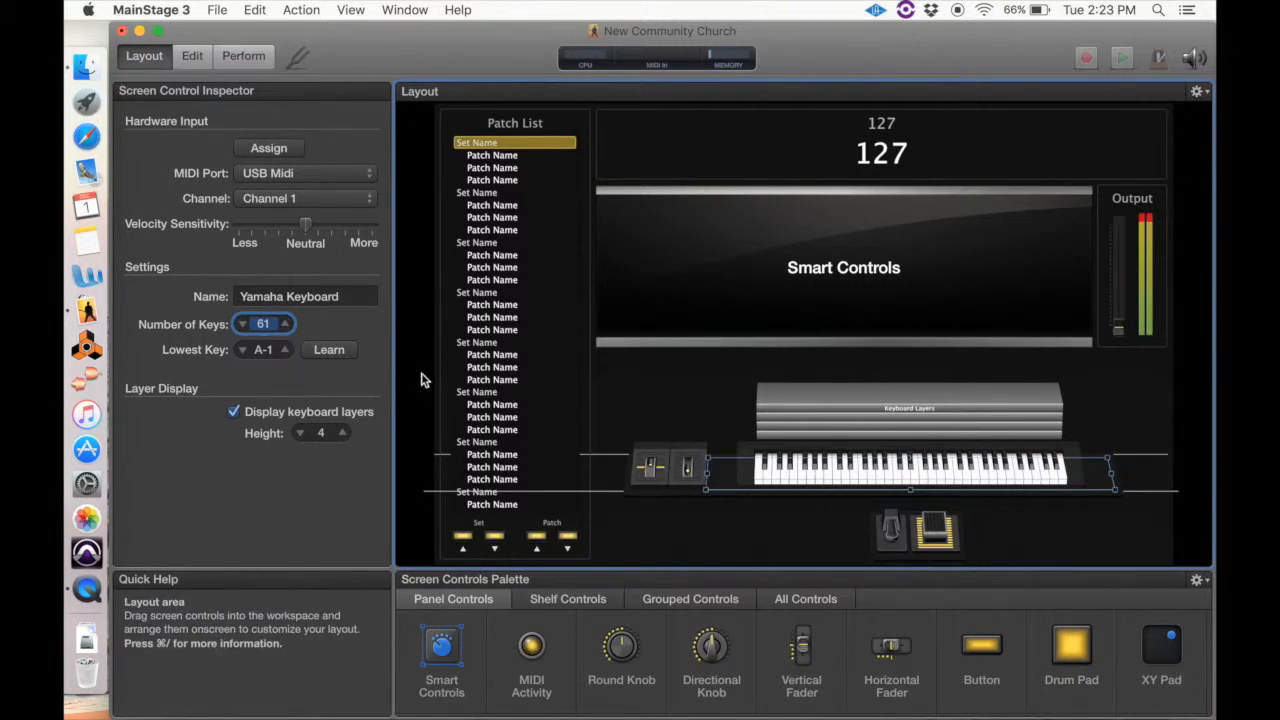
left_click(329, 350)
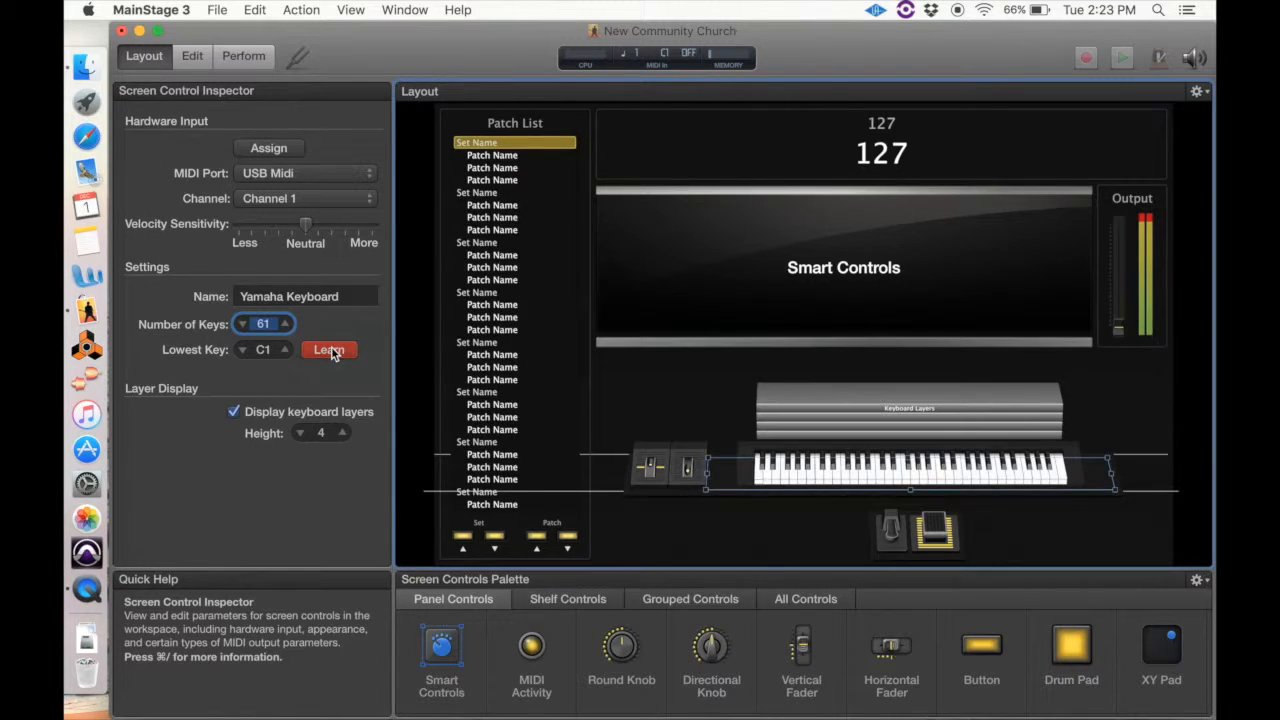
left_click(329, 350)
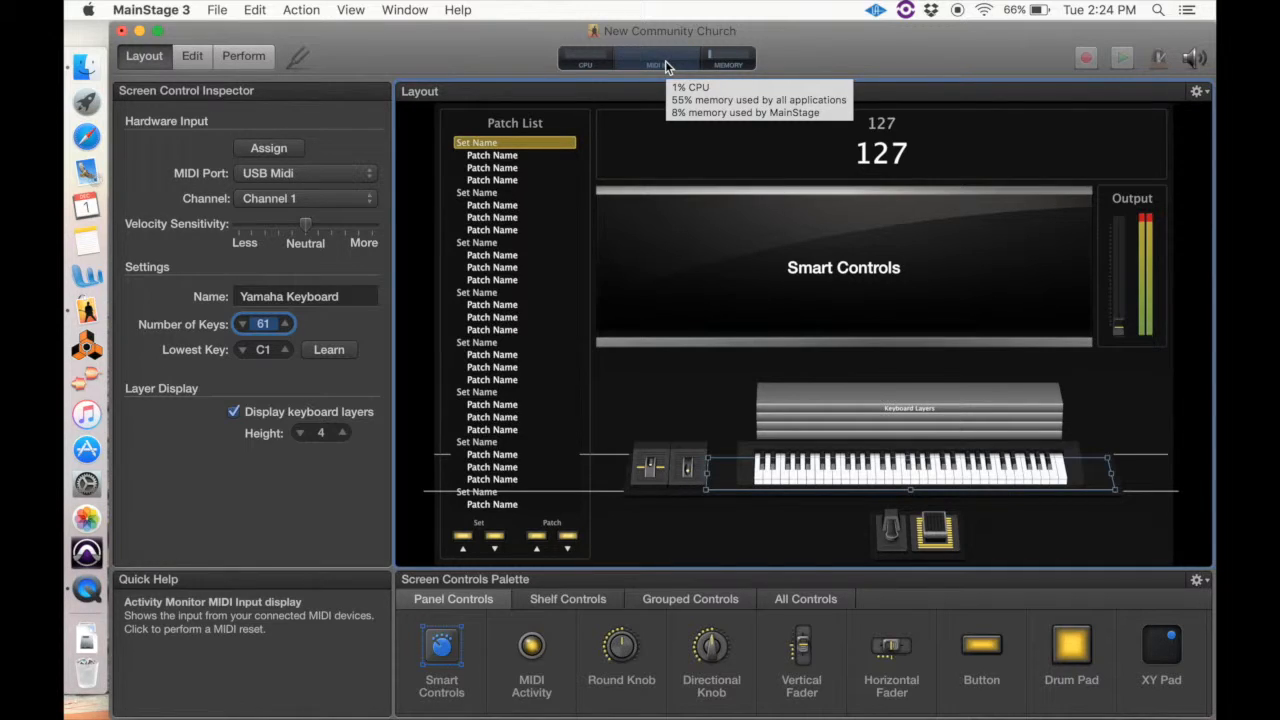
Return to Edit mode, add a new patch to the concert and load Forever Reign from the User Patches into it
left_click(194, 61)
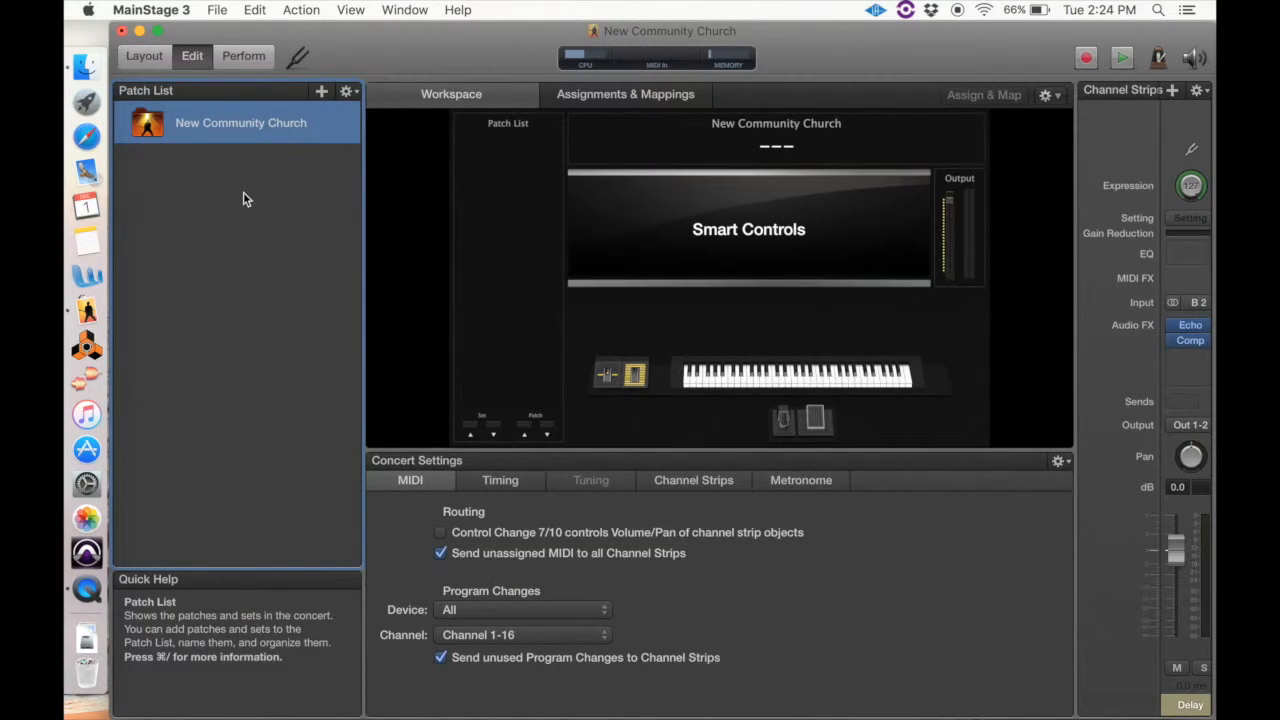
left_click(320, 92)
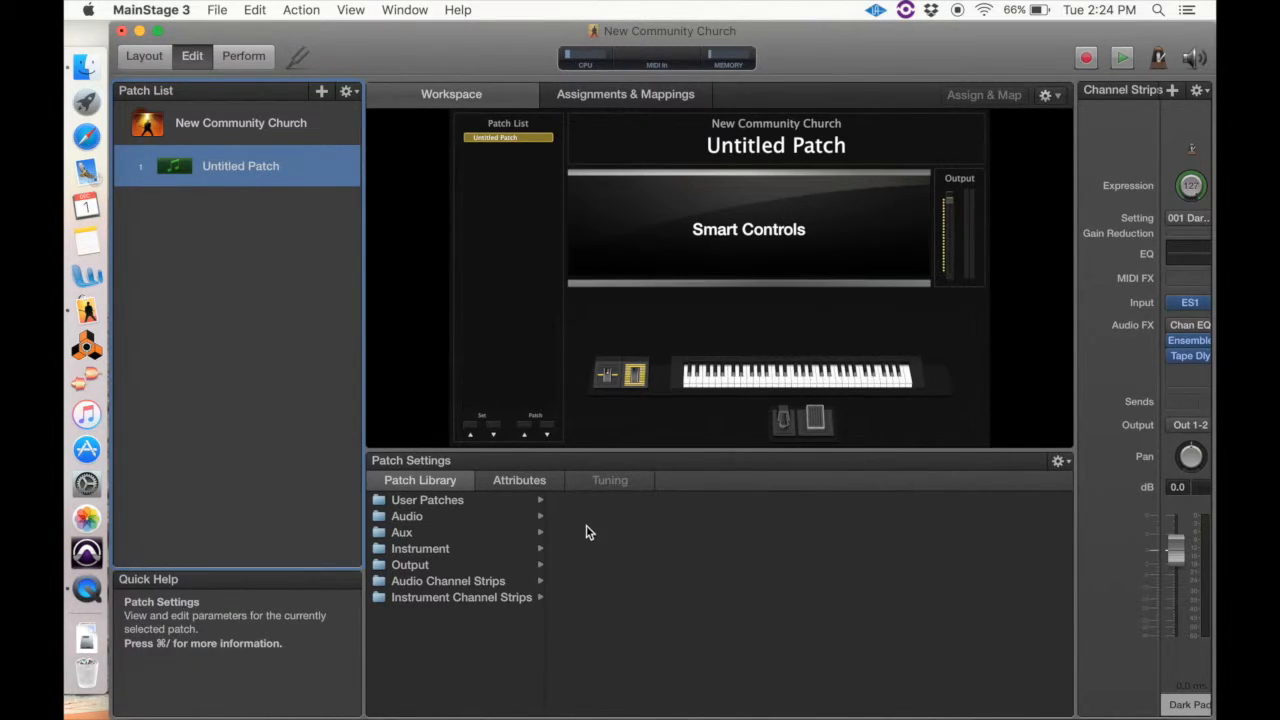
left_click(433, 501)
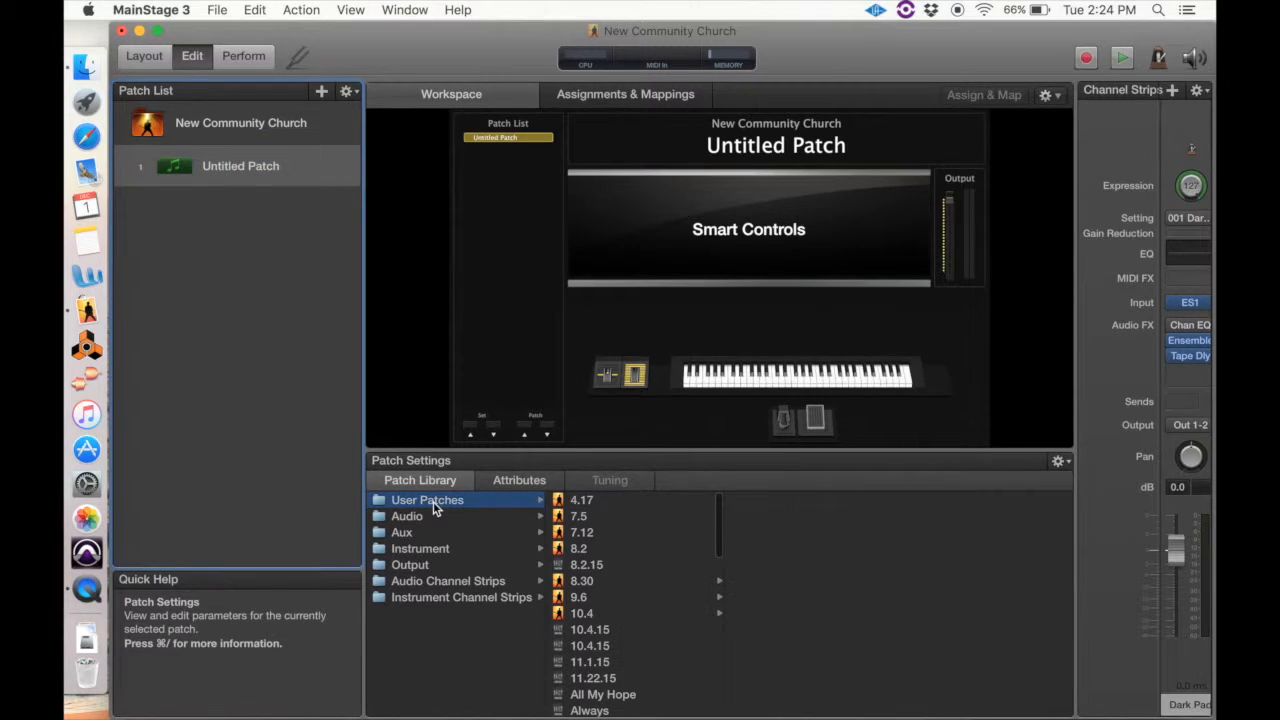
scroll(632, 580, "down", 2)
scroll(632, 580, "down", 10)
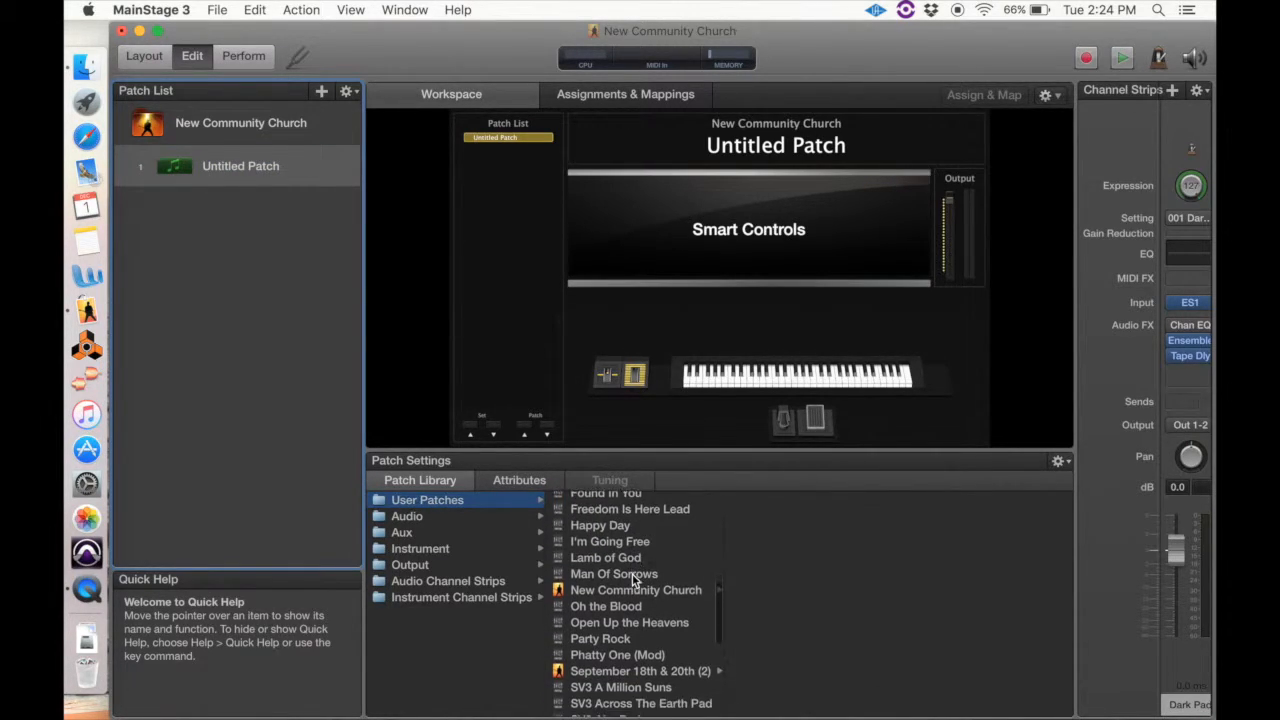
scroll(632, 580, "up", 5)
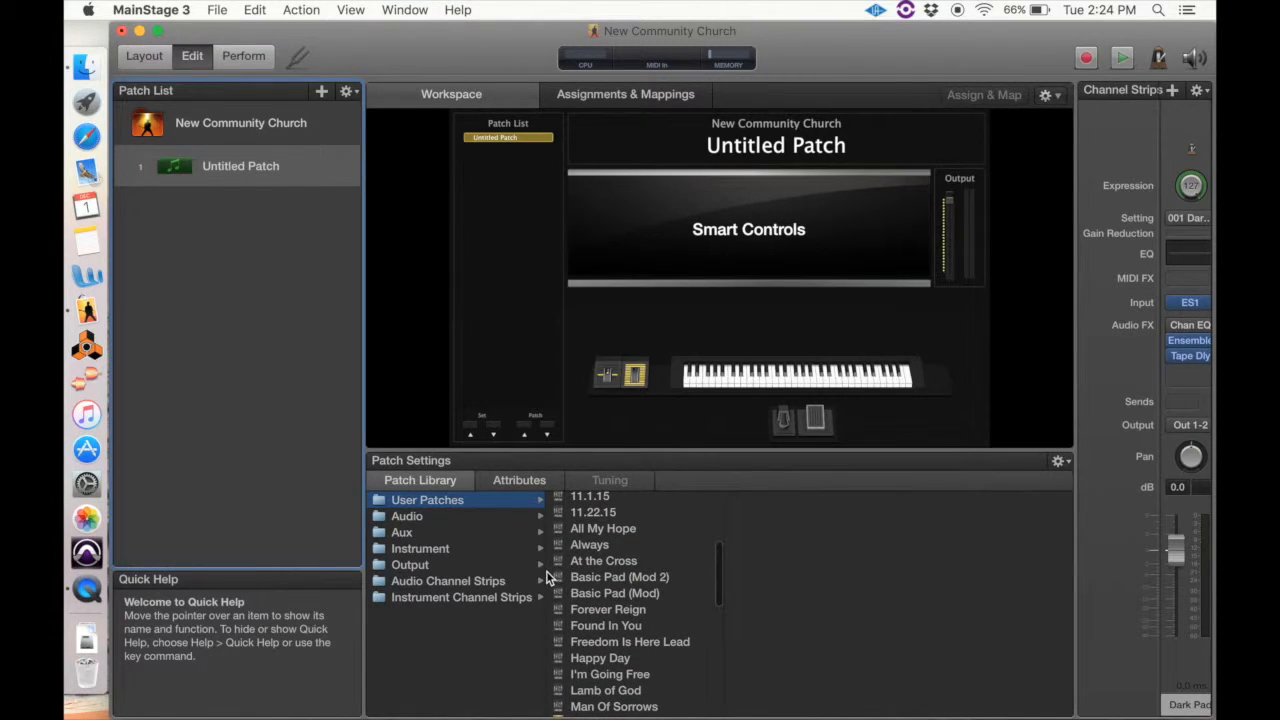
left_click(614, 610)
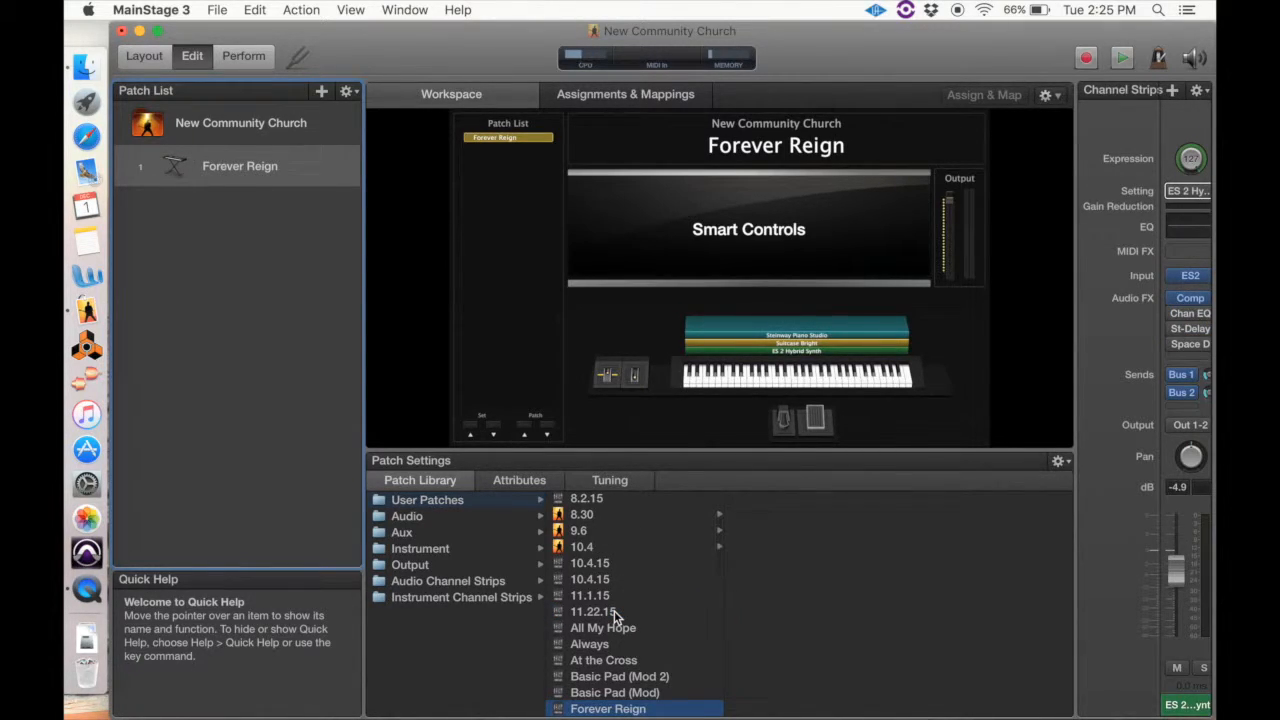
Add a second patch and load the Boesendorfer Grand Piano sound from the library's Piano instruments
left_click(321, 93)
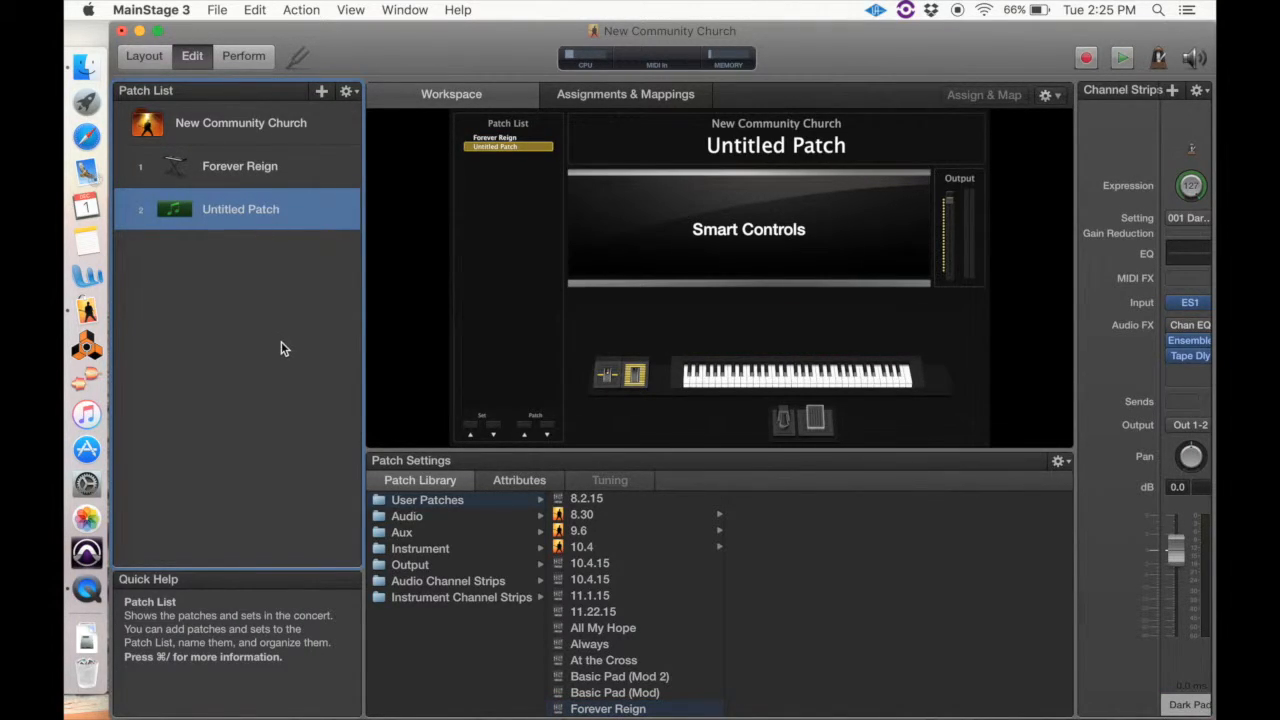
left_click(442, 556)
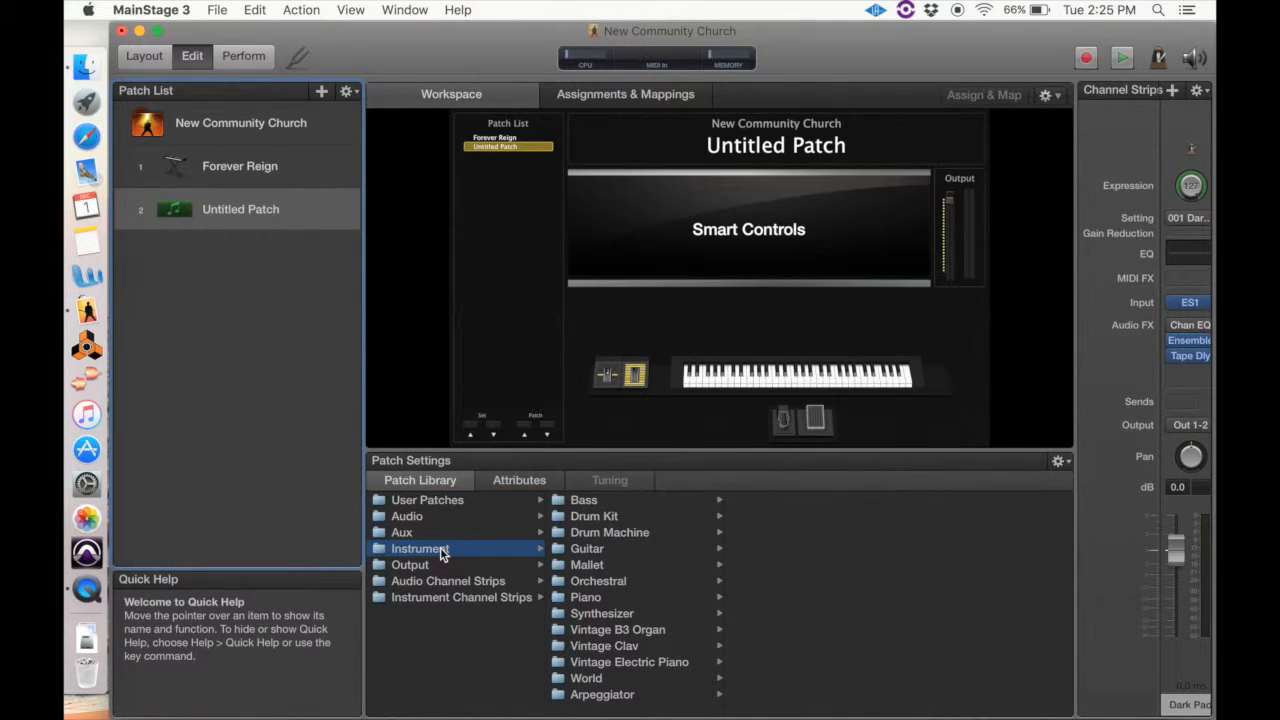
left_click(587, 600)
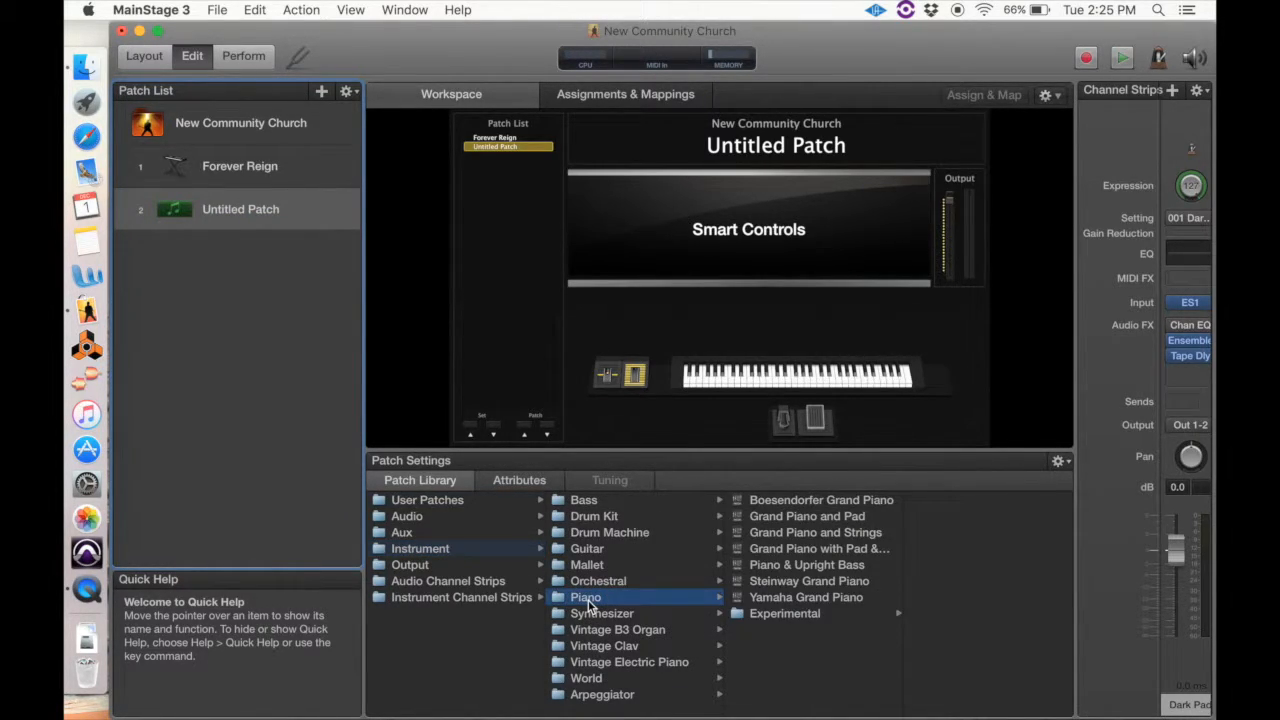
left_click(805, 505)
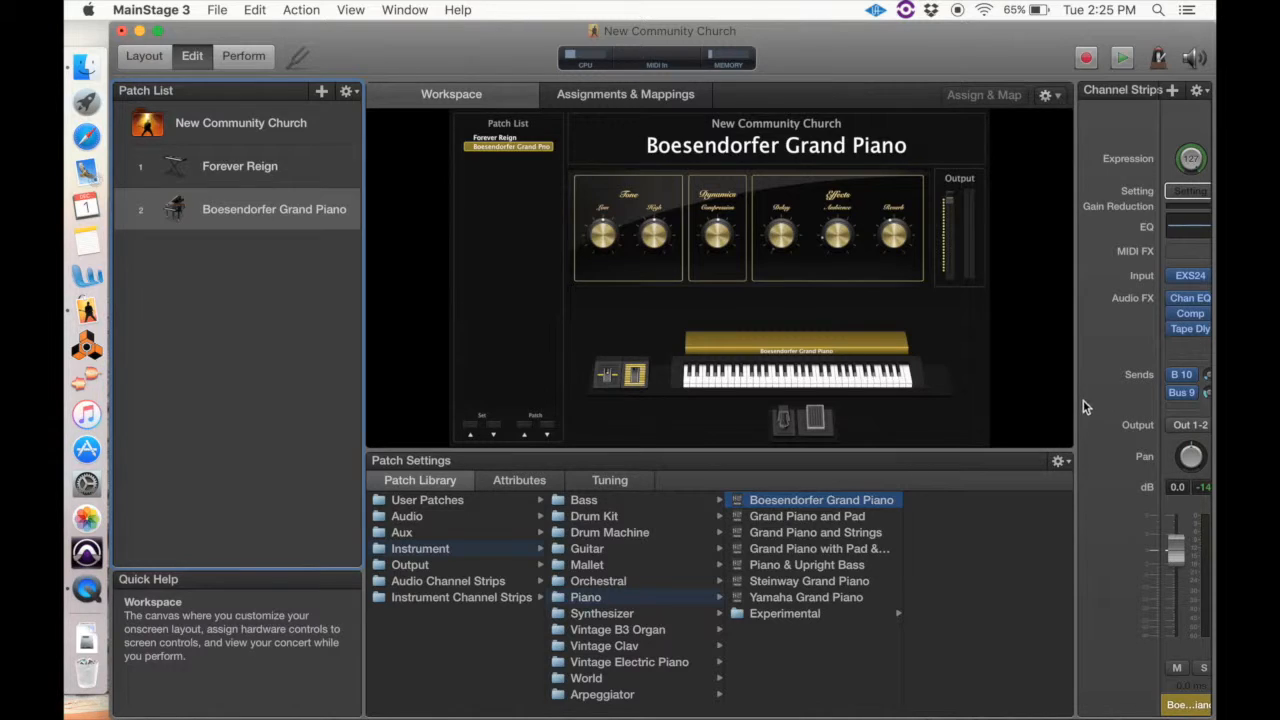
Widen the channel strips area and inspect the EXS24 instrument plug-in of the Boesendorfer Grand Piano strip
left_click_drag(1077, 395, 801, 477)
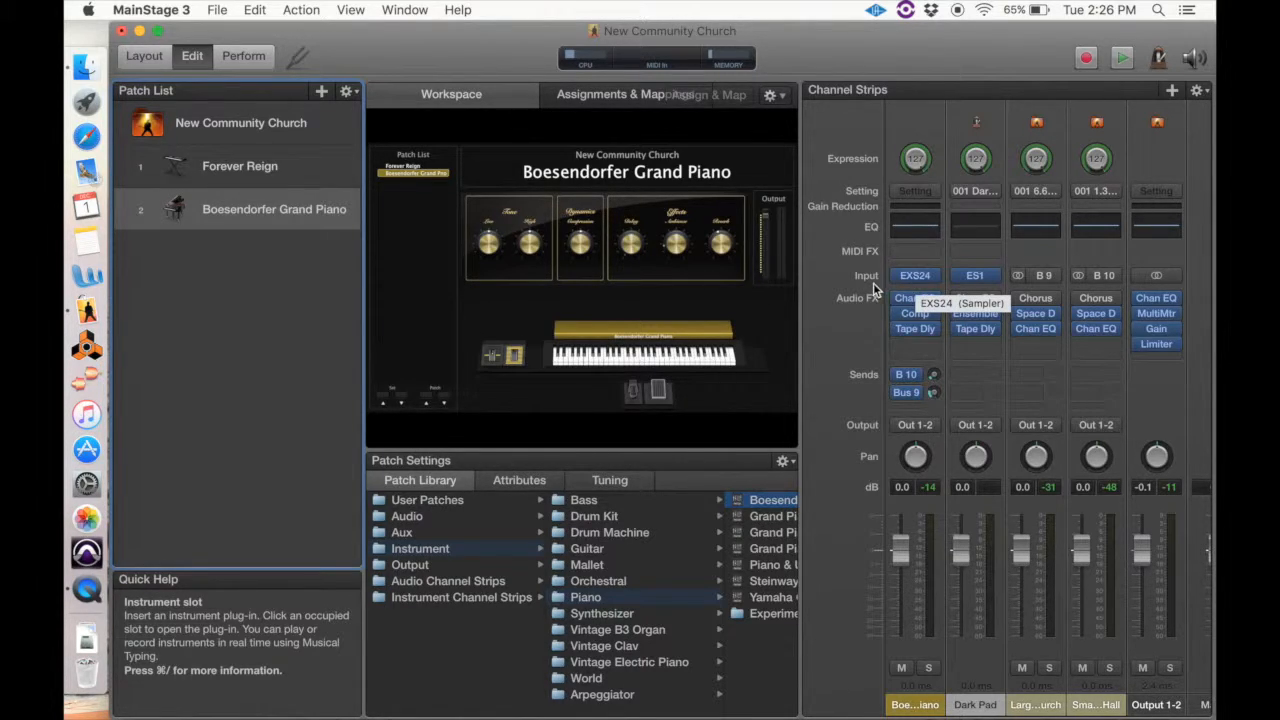
left_click(917, 276)
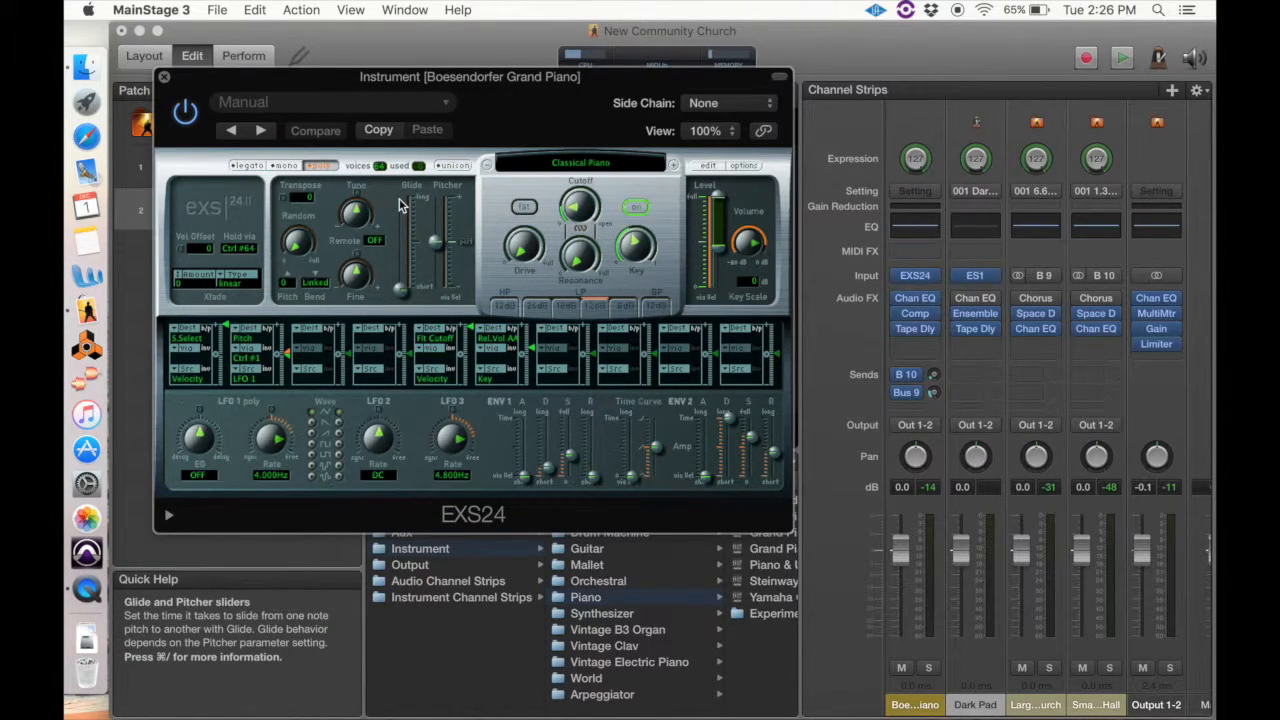
left_click(165, 79)
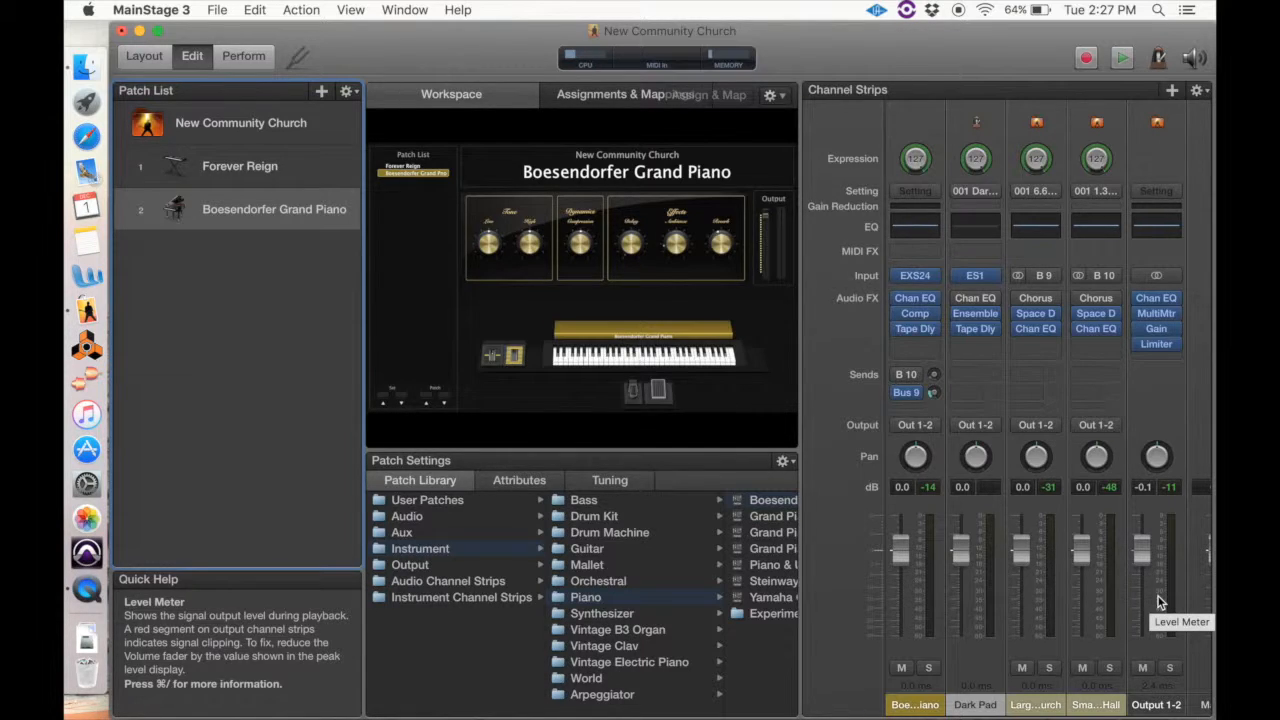
Try out the volume fader and pan knob of the Boesendorfer Grand Piano channel strip, returning both to their starting settings
left_click_drag(898, 545, 902, 595)
left_click(900, 572, "alt")
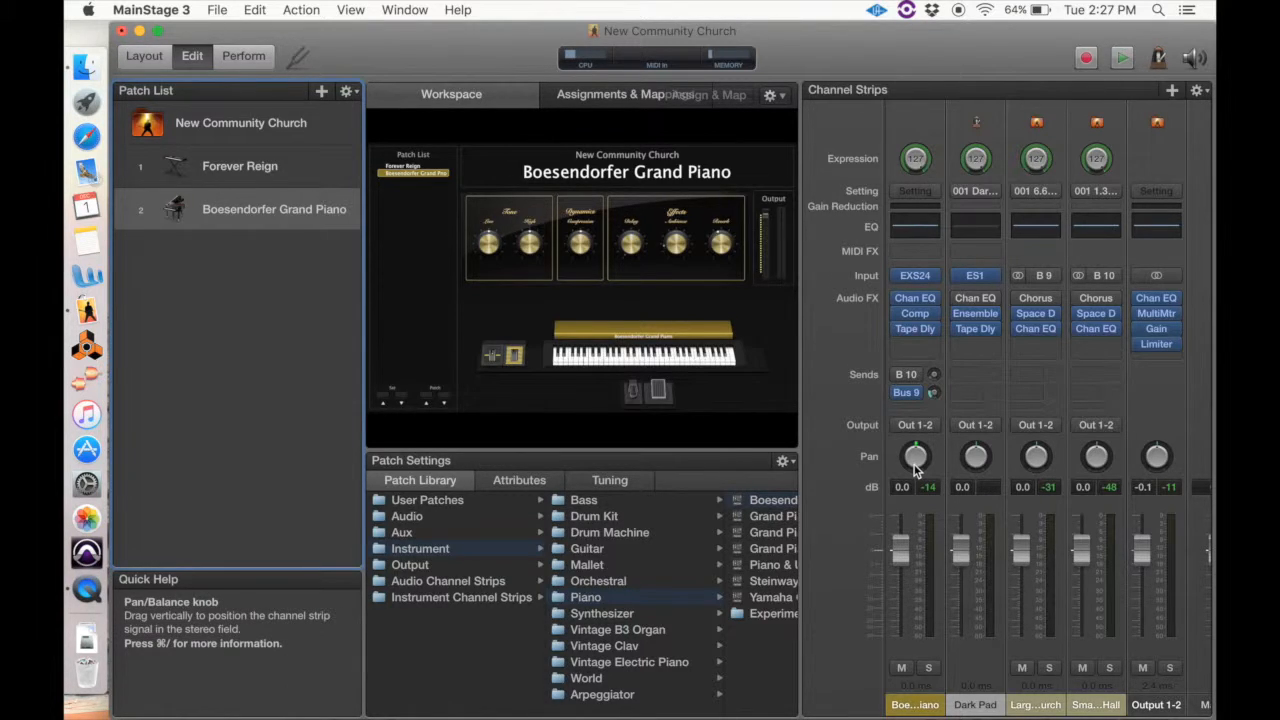
left_click_drag(915, 465, 942, 386)
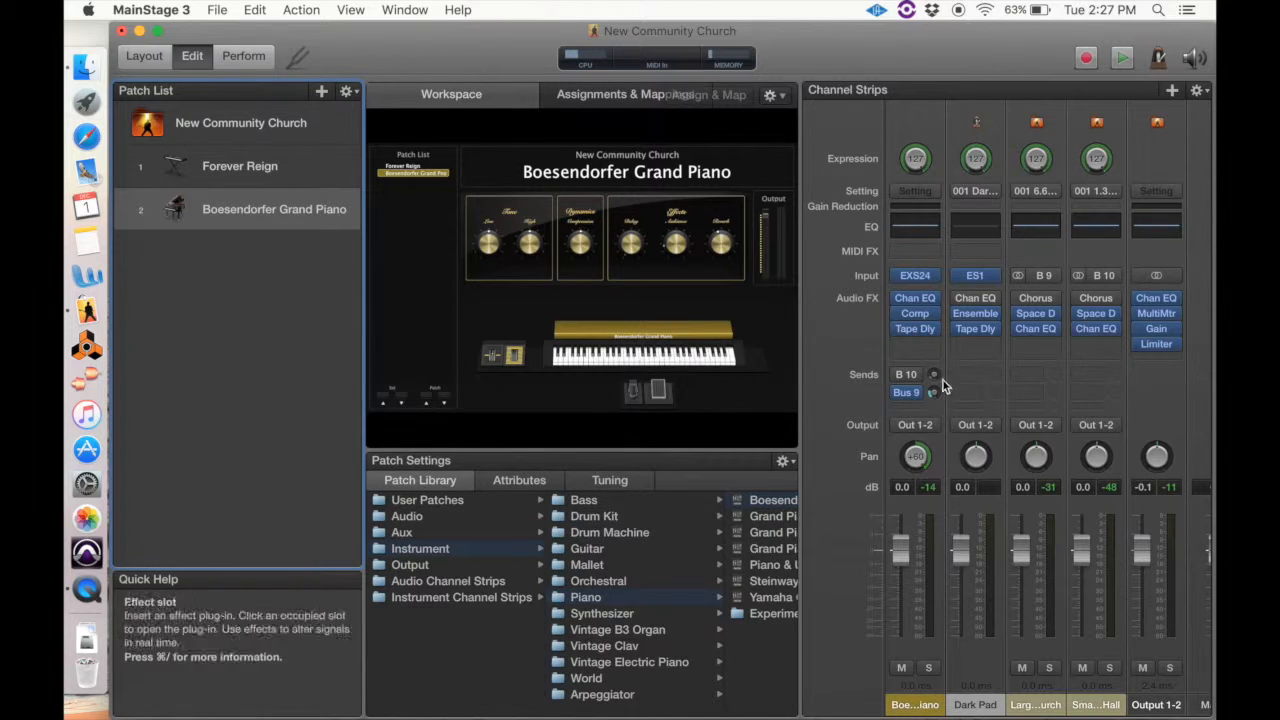
left_click(922, 463, "alt")
Add one instrument channel strip to the Boesendorfer Grand Piano patch, with Yamaha Keyboard as MIDI input and Output 1-2
scroll(1050, 470, "right", 2)
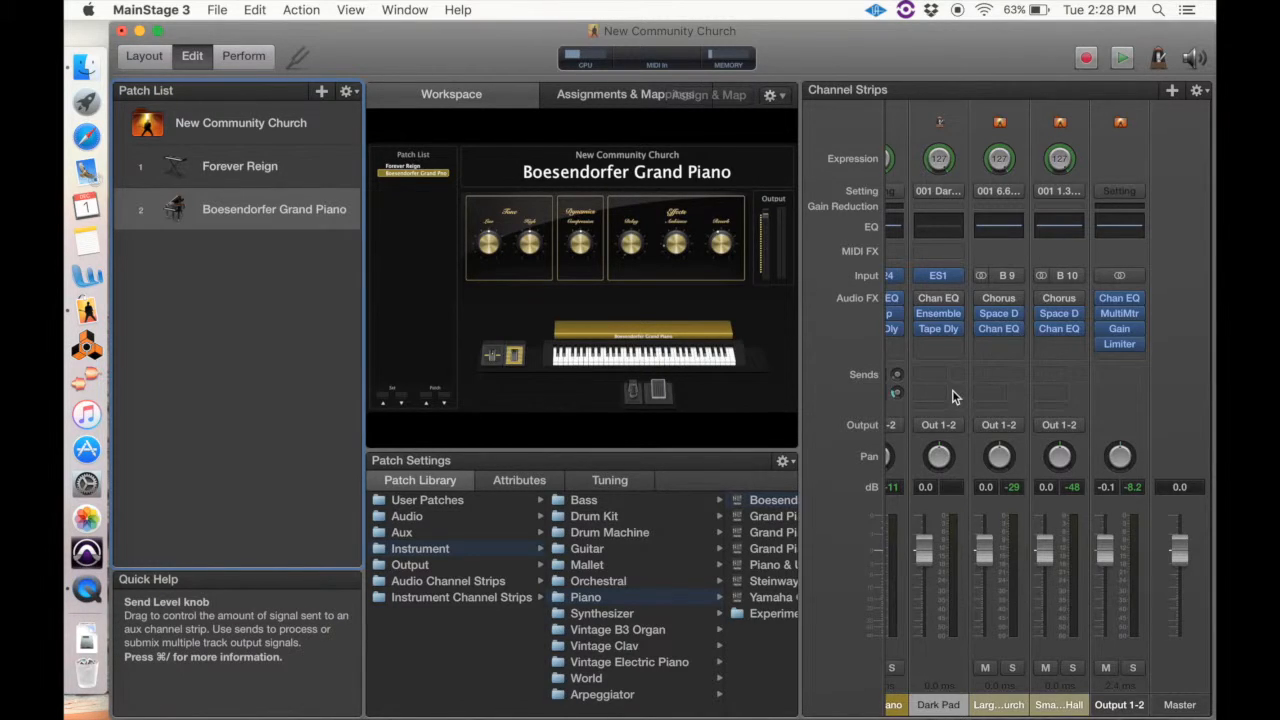
scroll(952, 394, "left", 3)
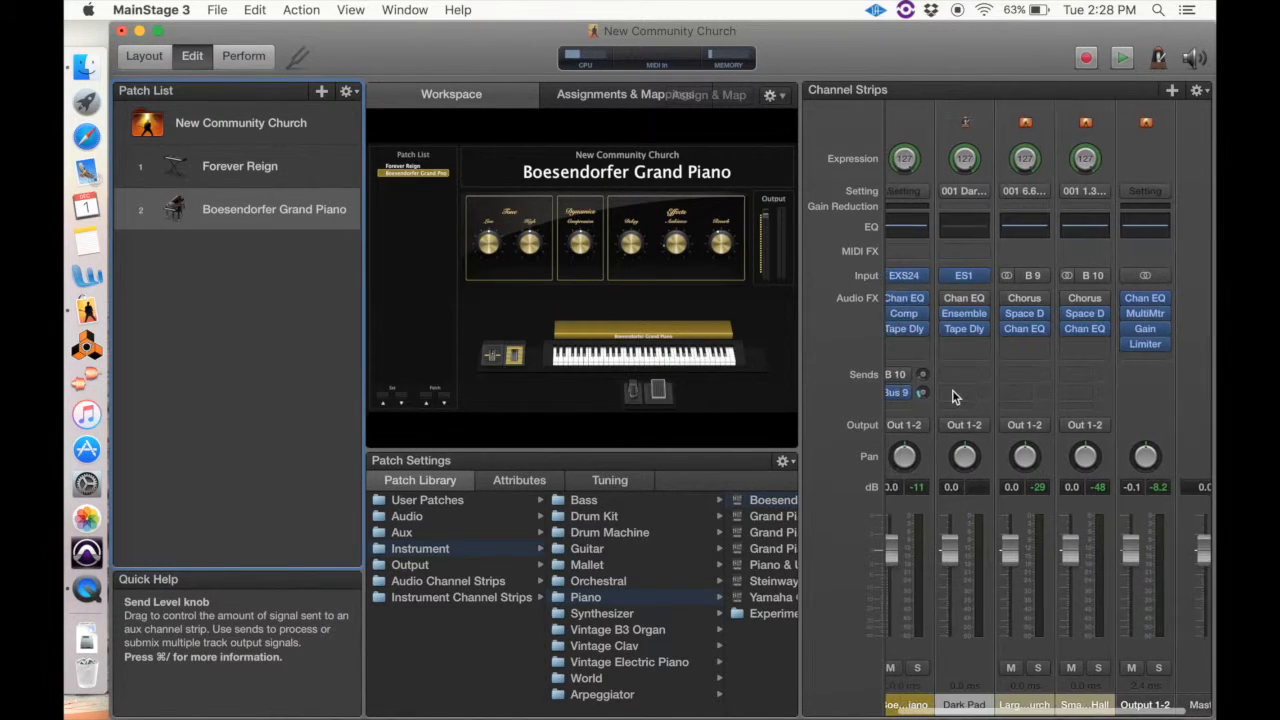
left_click(1172, 90)
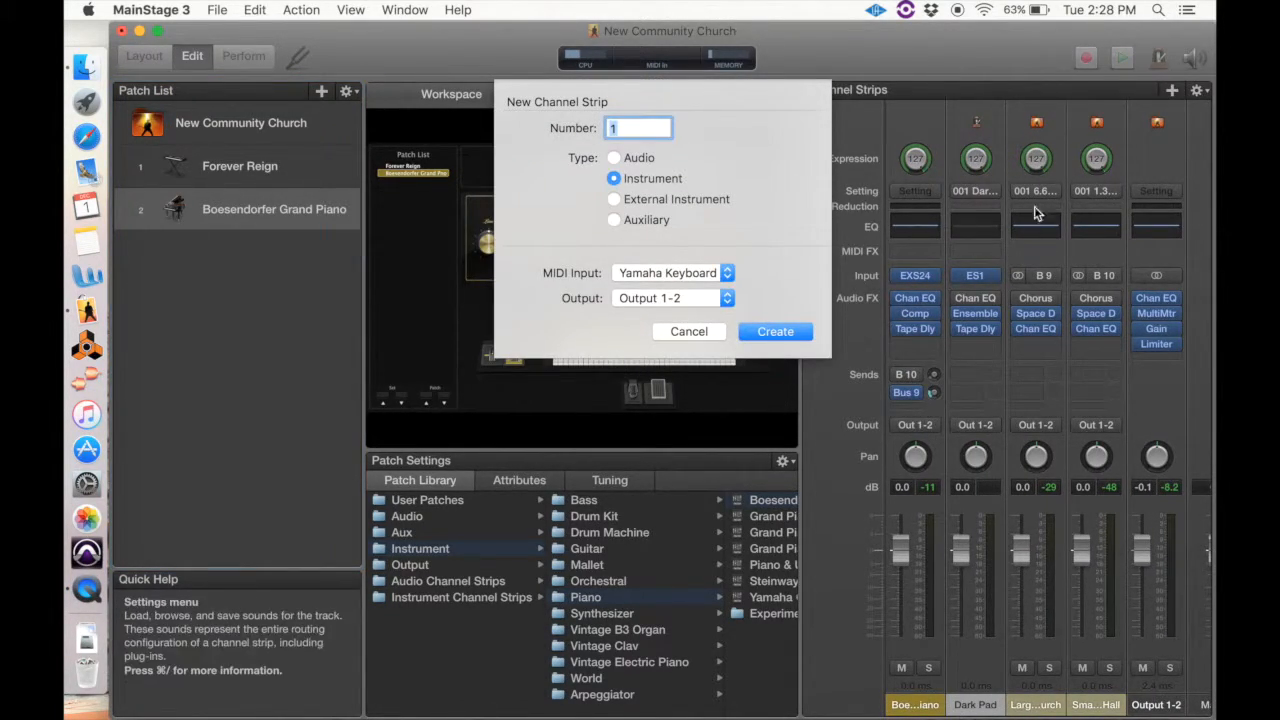
left_click(787, 331)
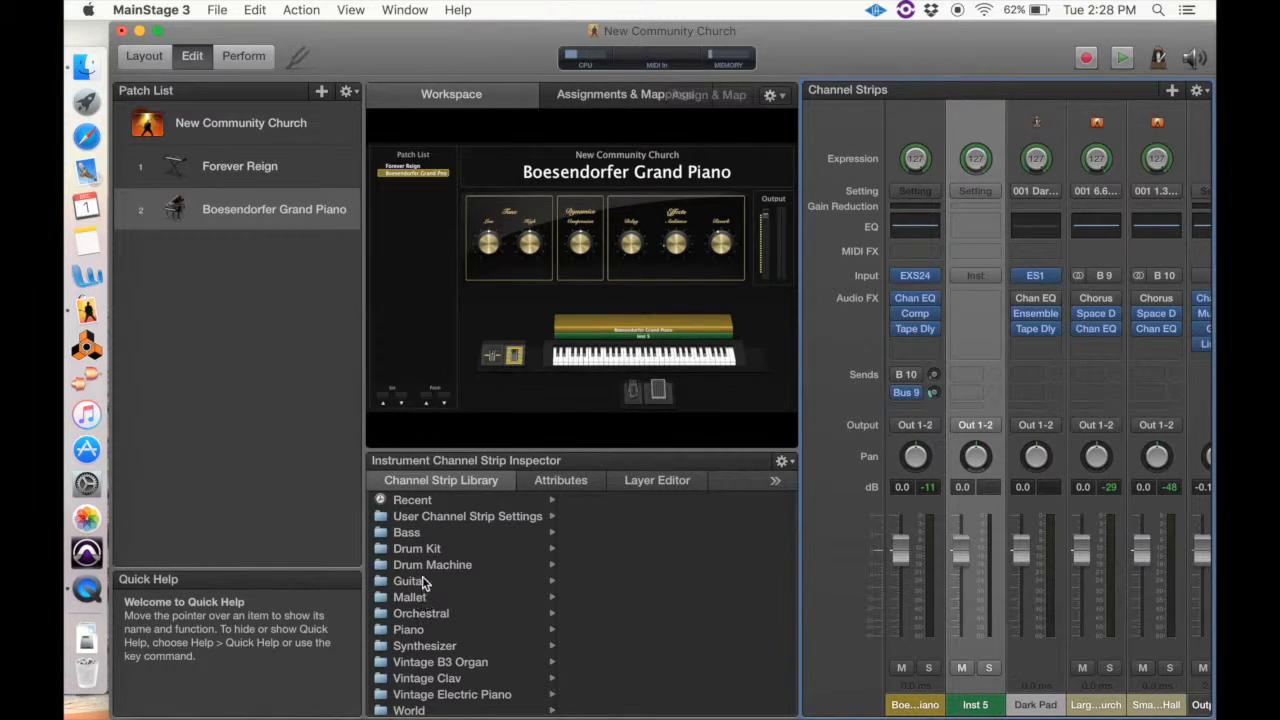
Load the Cloud Shimmer sound from the library's Synthesizer pads into the new channel strip
left_click(430, 645)
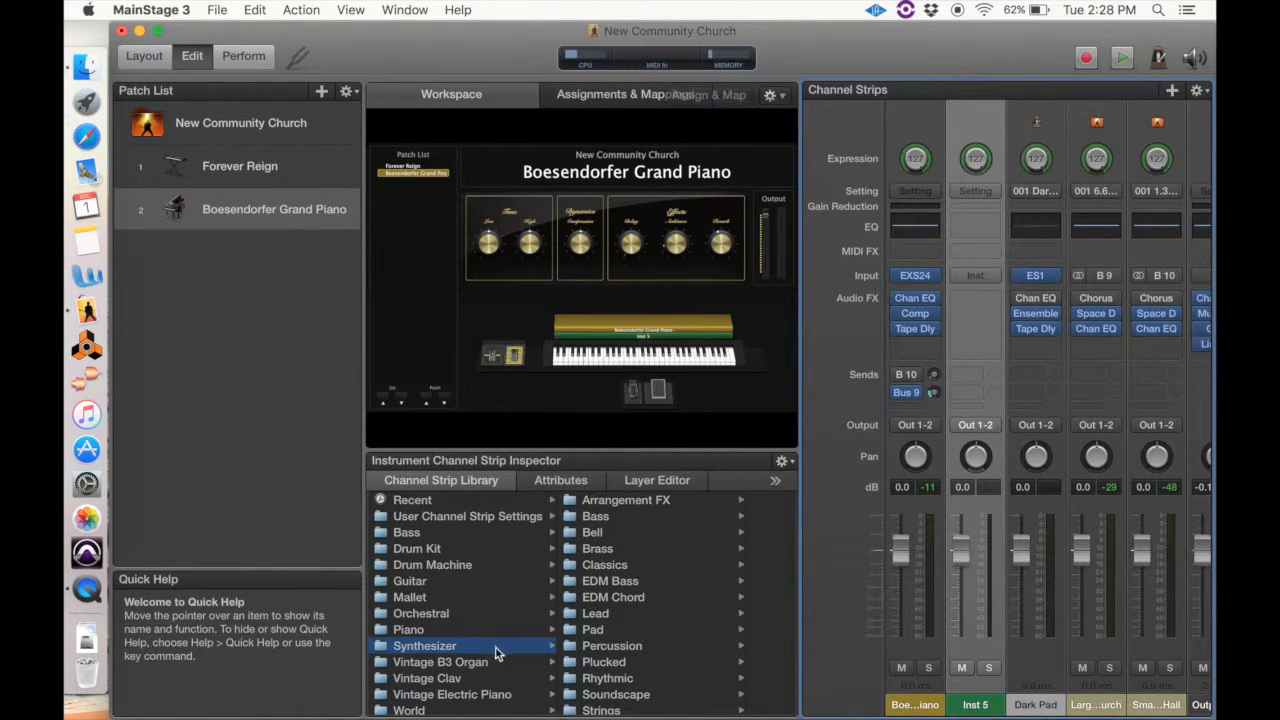
left_click(592, 632)
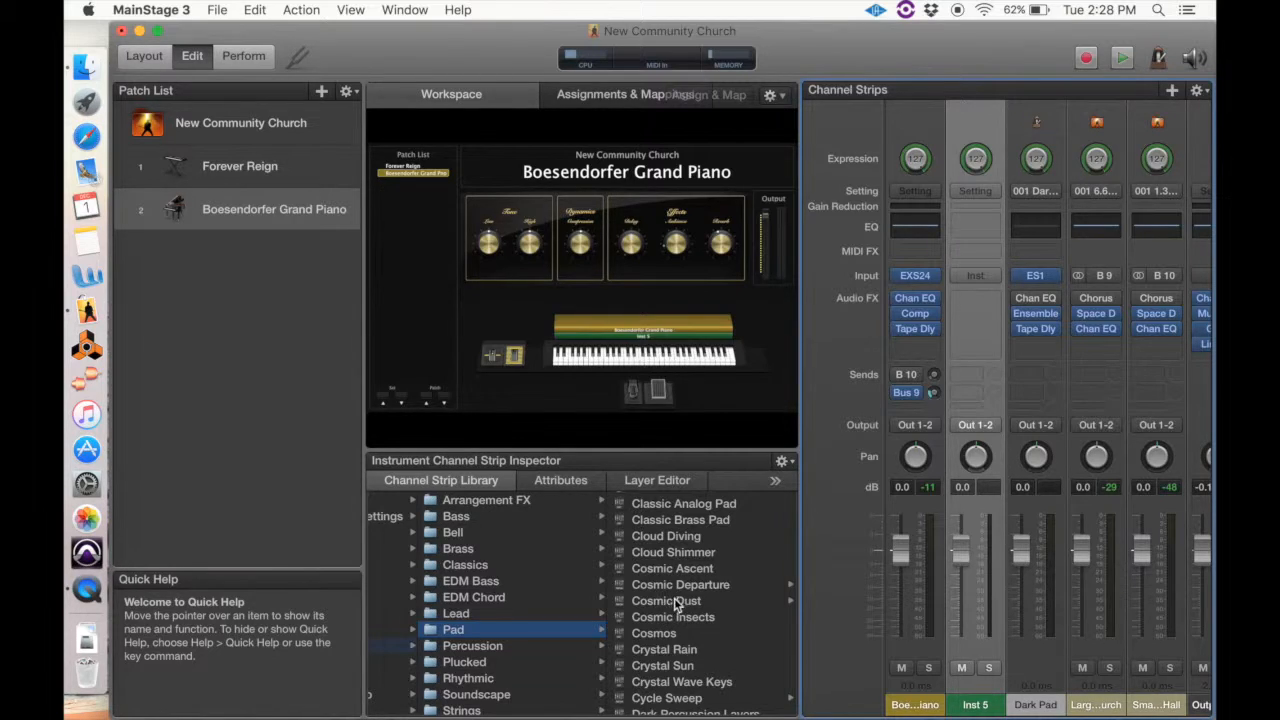
left_click(679, 554)
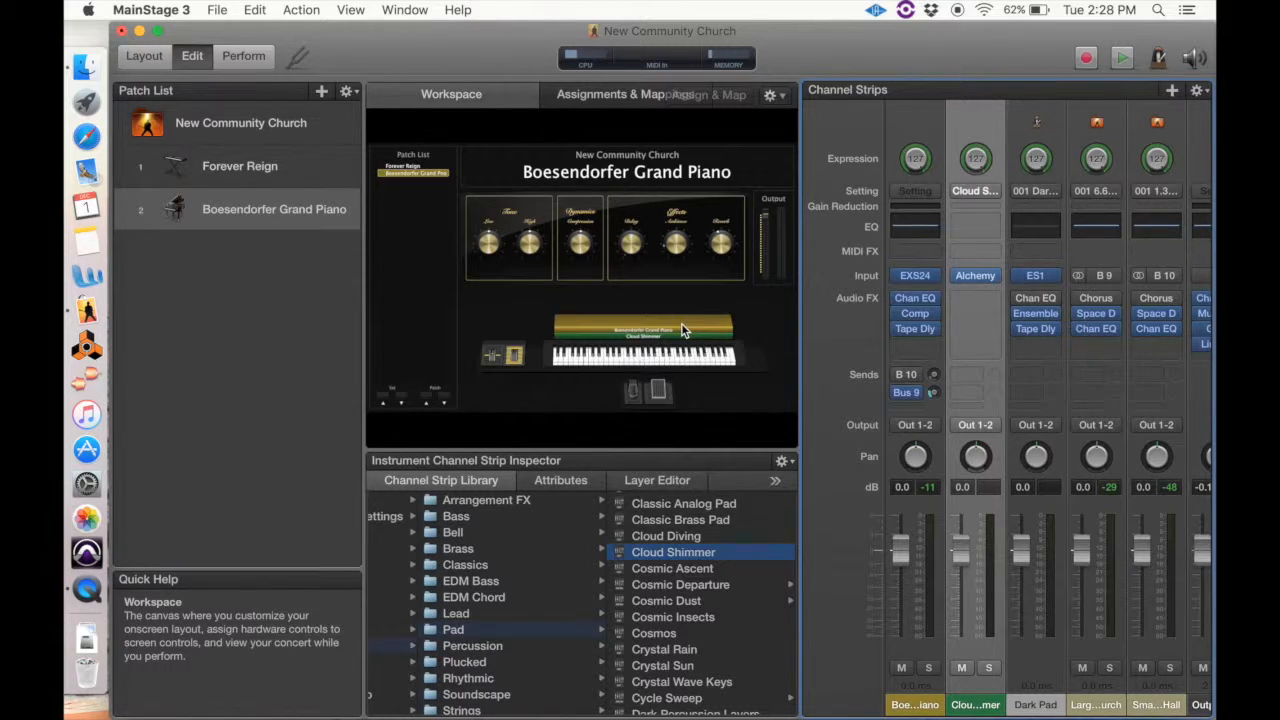
Rename the Boesendorfer Grand Piano patch as Piano and Pad
left_click(286, 213)
left_click(286, 213)
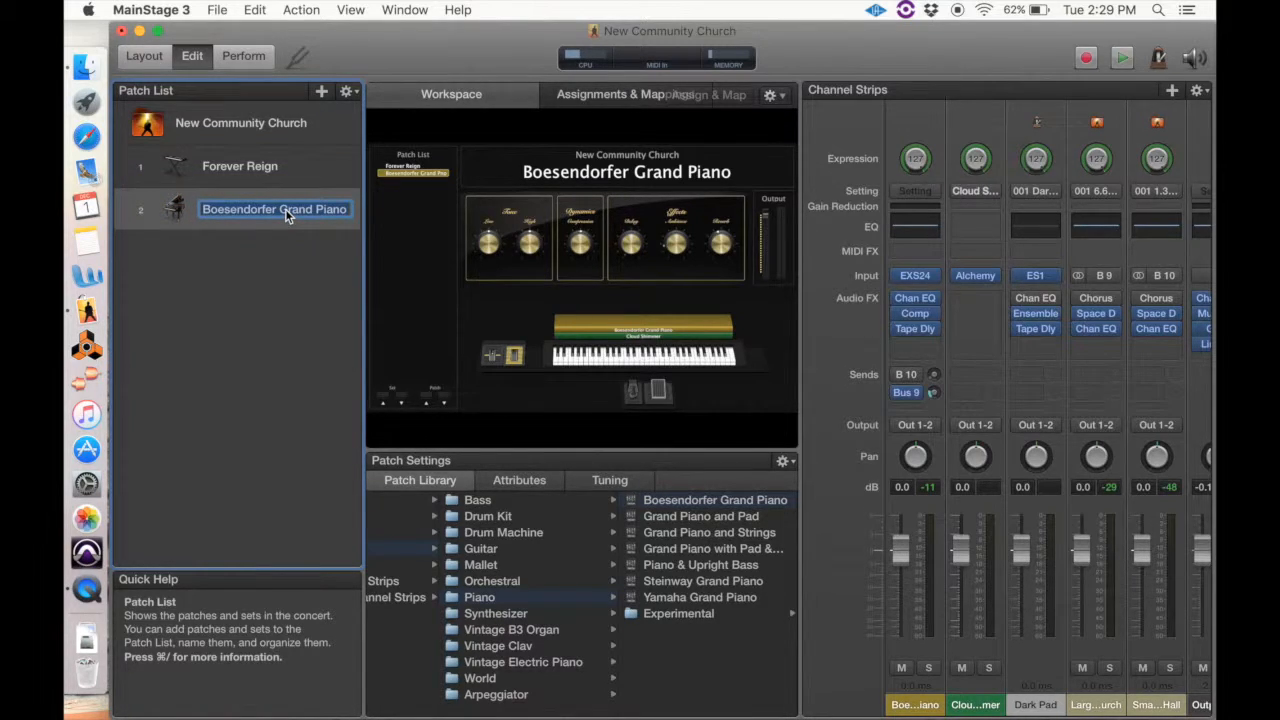
type("Piano an")
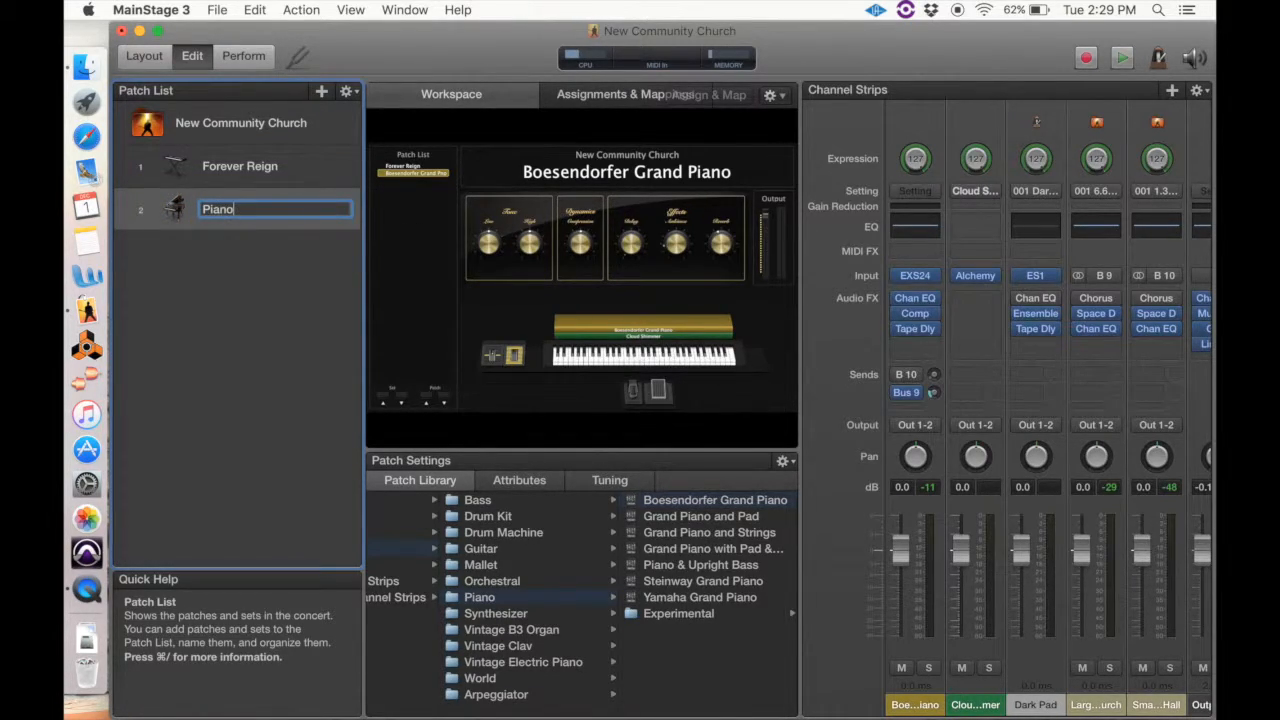
type("d Pad")
key("Return")
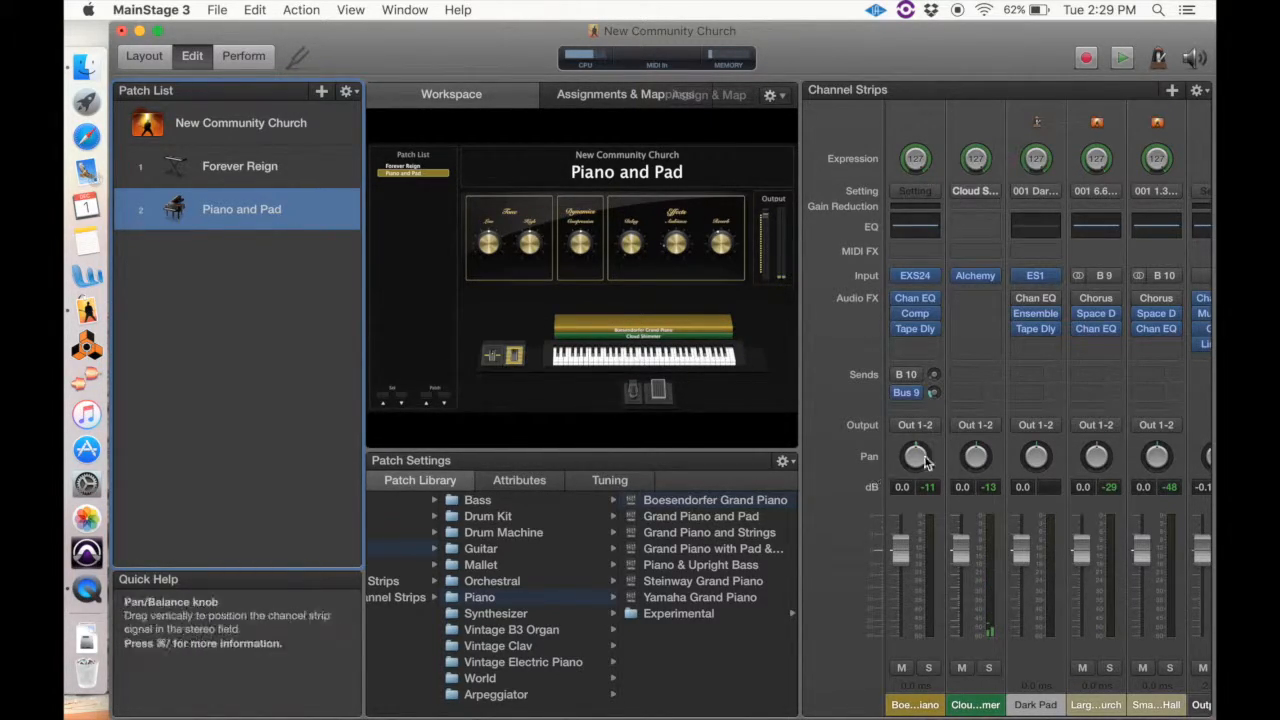
Raise the Bus 9 send level on the Boesendorfer Grand Piano channel strip and check the remaining strips
left_click_drag(932, 397, 936, 277)
scroll(1112, 590, "right", 1)
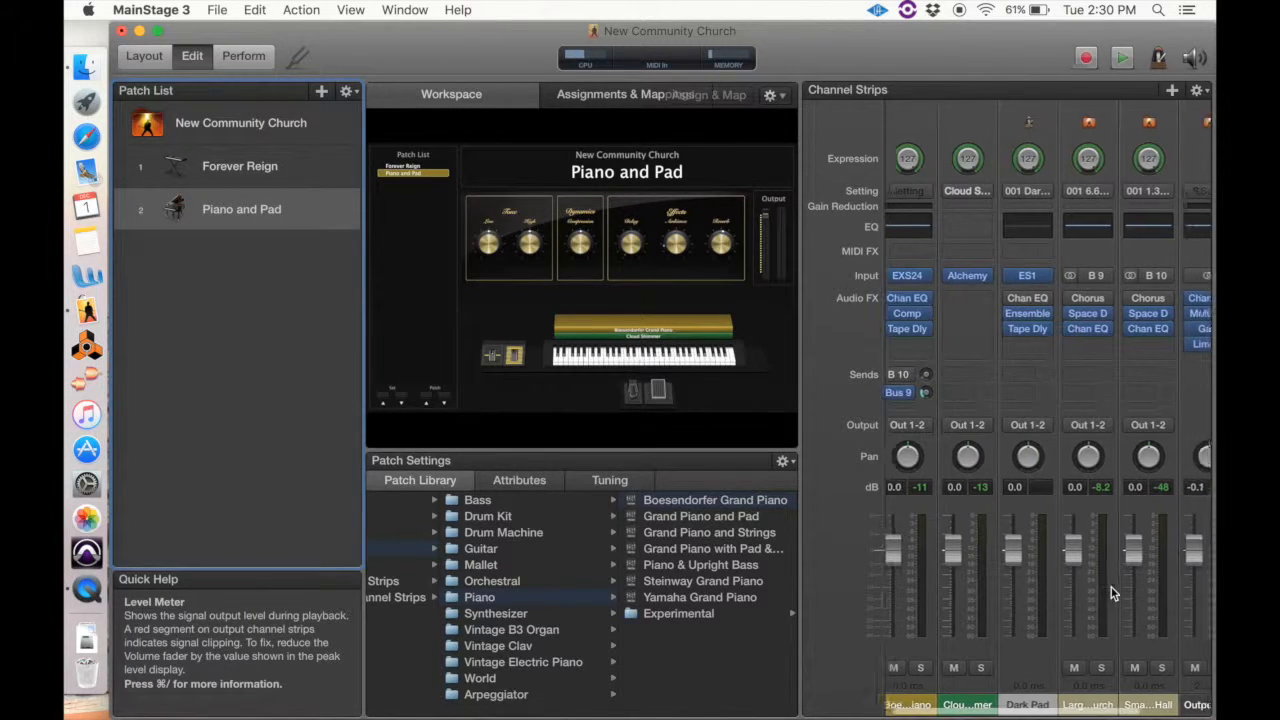
scroll(1111, 587, "right", 2)
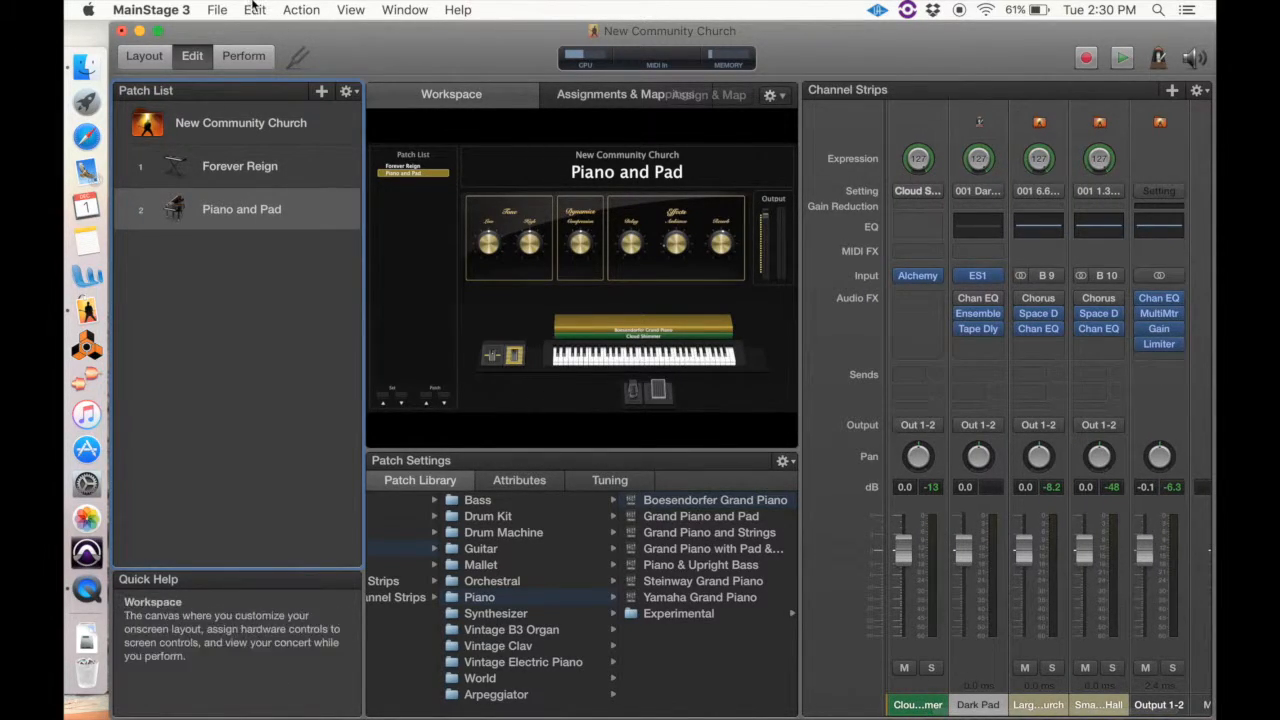
Preview the concert in Perform mode, switching between the Forever Reign and Piano and Pad patches, and return to Edit mode
left_click(238, 66)
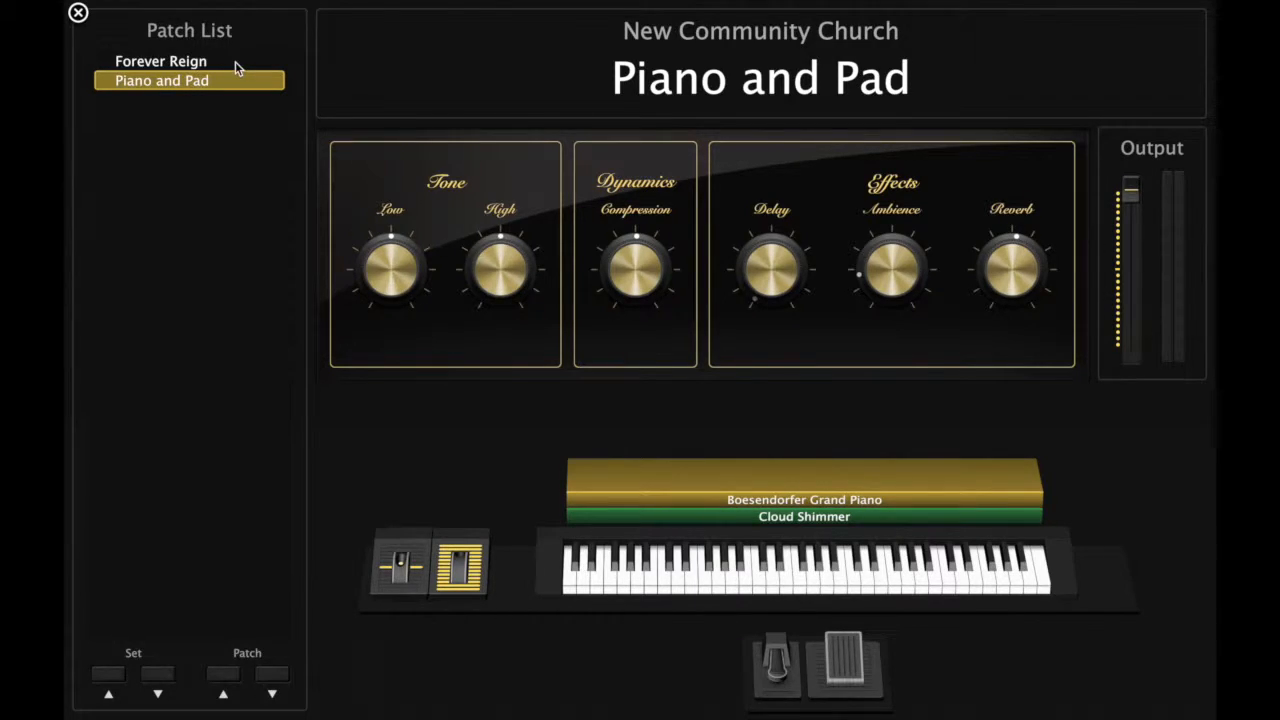
left_click(235, 62)
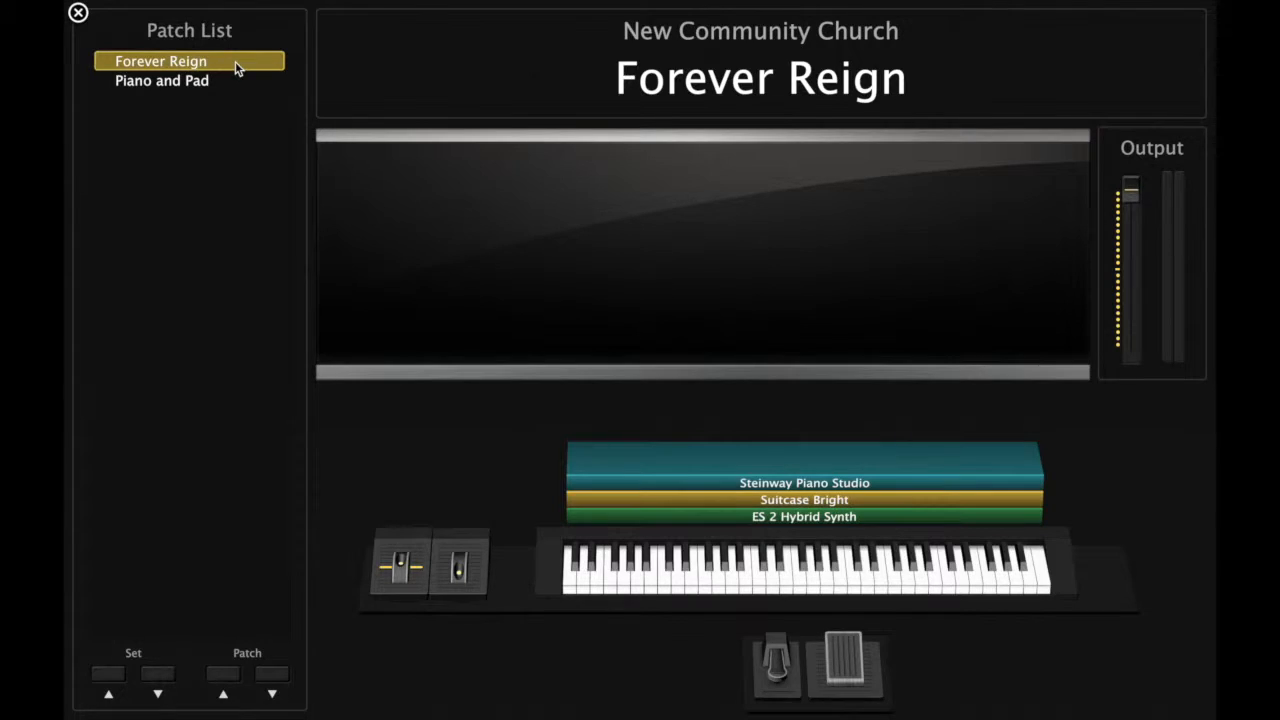
key("Down")
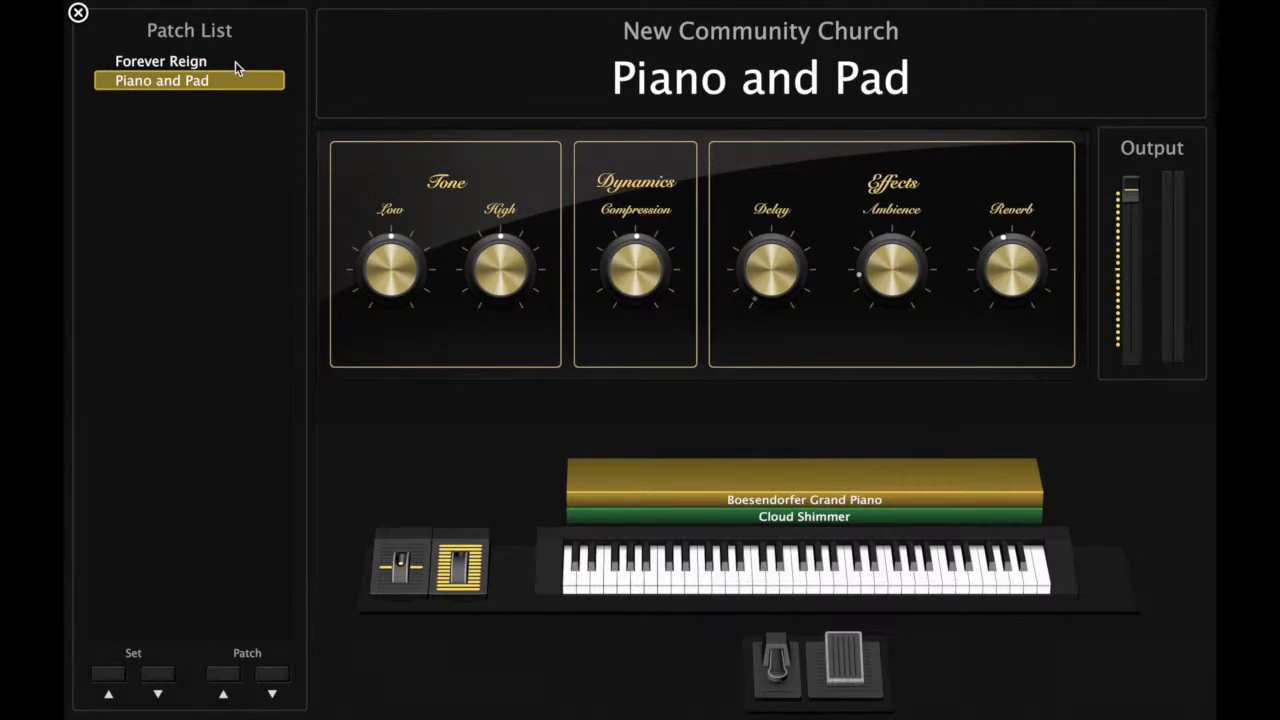
left_click(153, 63)
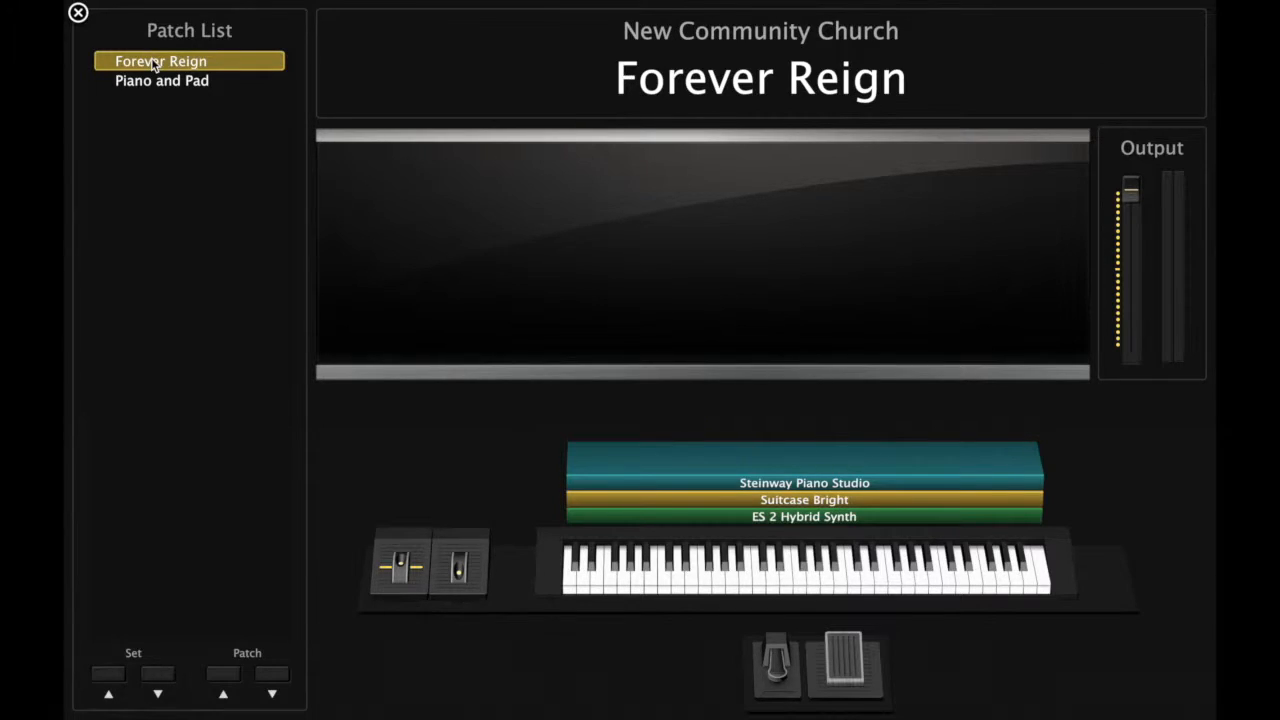
key("Escape")
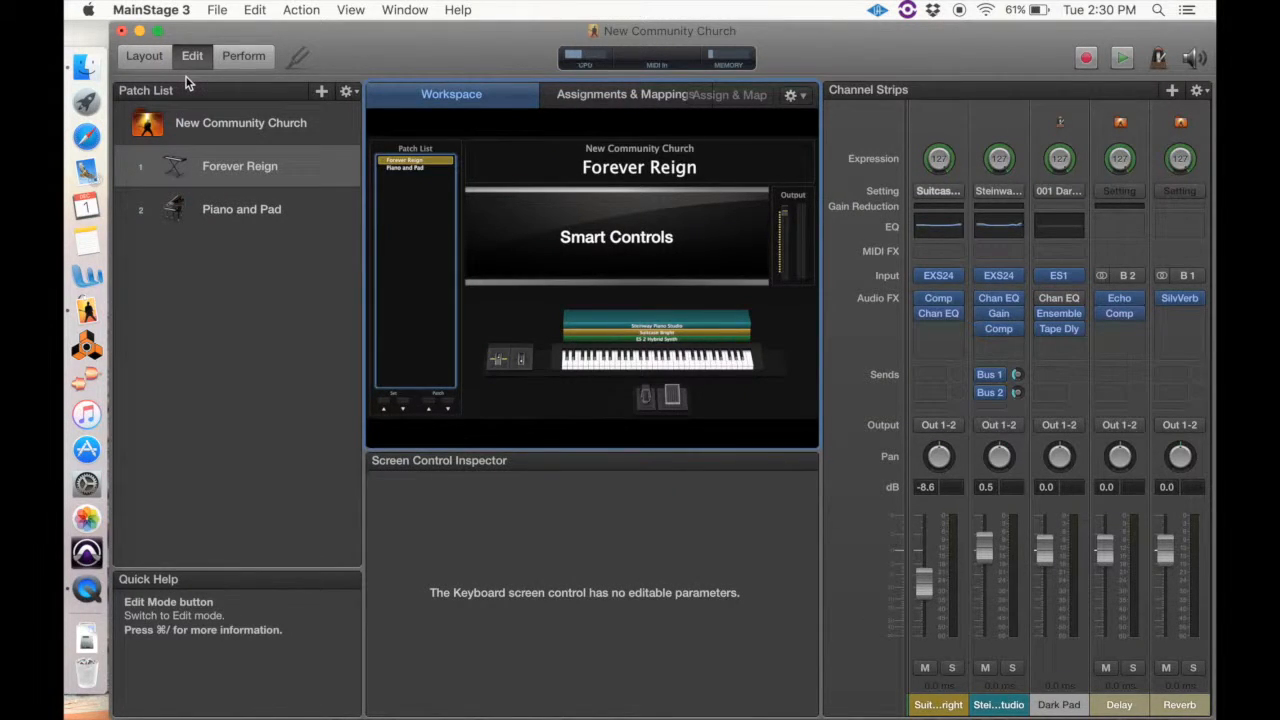